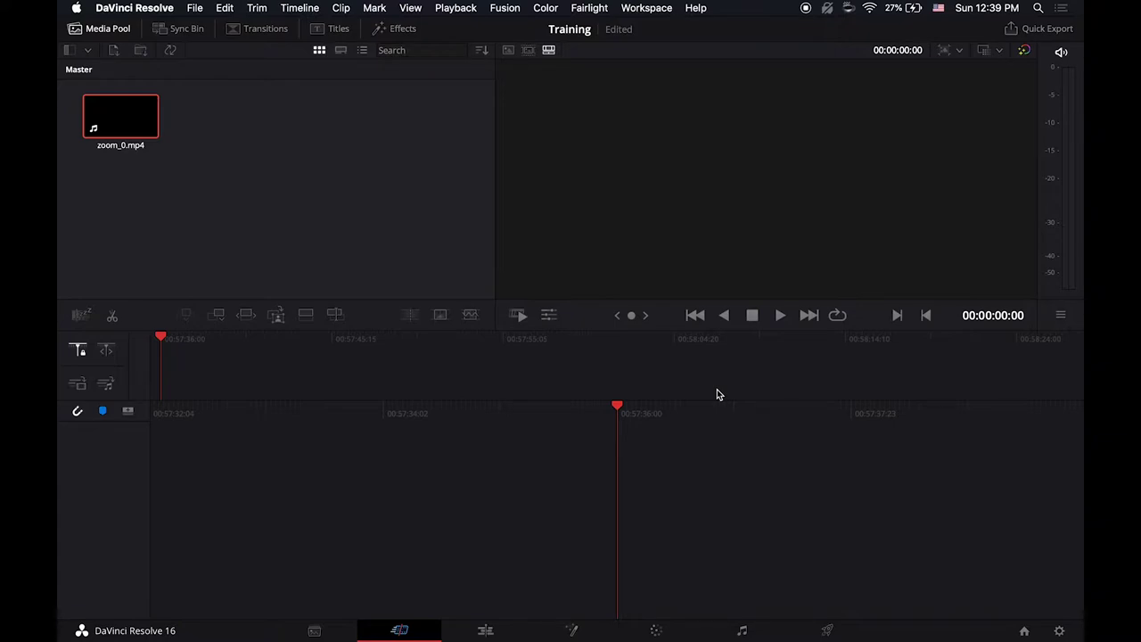
Switch to the Edit page with zoom_0.mp4 in the Training project's media pool.
{"action": "left_click", "coordinate": [486, 630]}
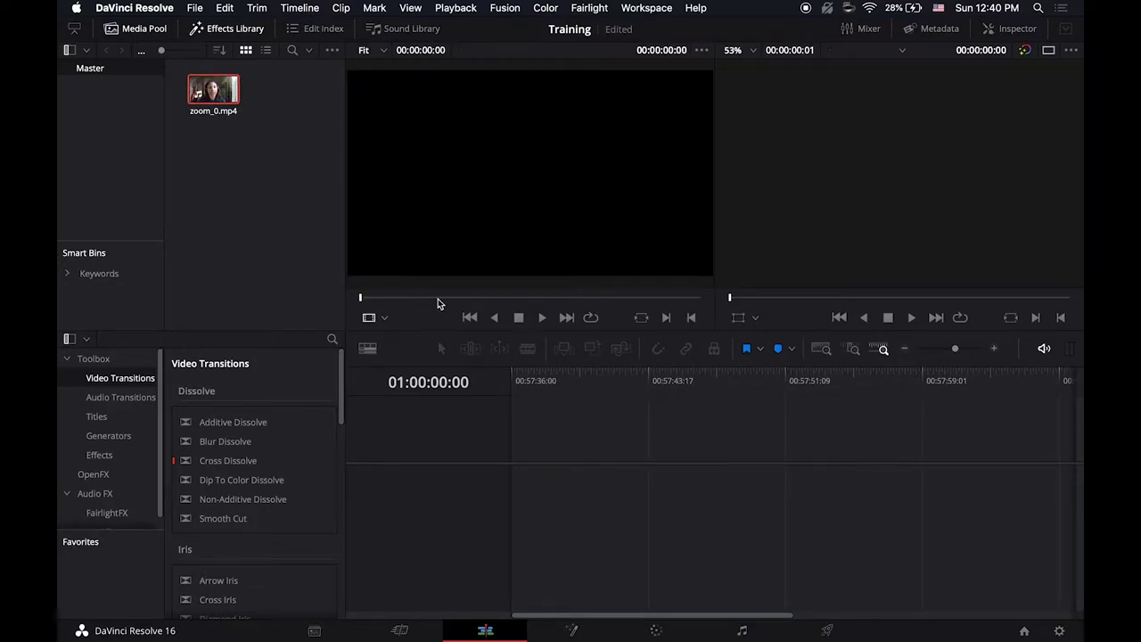
Mark a 00:05:20:24 In/Out range on zoom_0.mp4 and drag it onto a new timeline.
{"action": "left_click", "coordinate": [232, 110]}
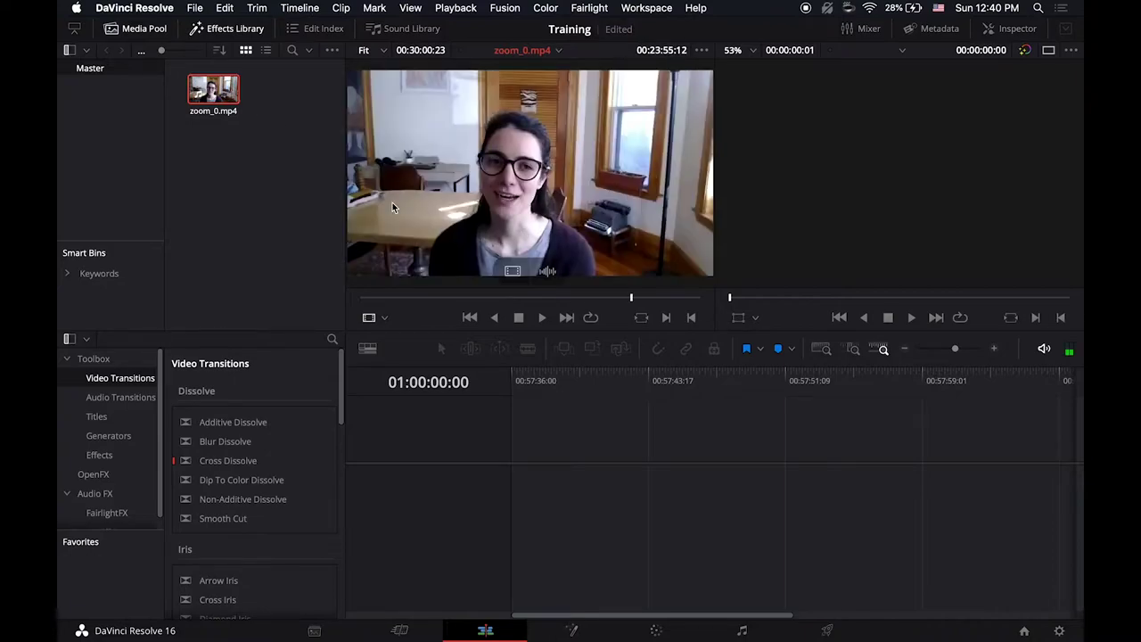
{"action": "mouse_move", "coordinate": [422, 297]}
{"action": "left_mouse_down"}
{"action": "mouse_move", "coordinate": [477, 297]}
{"action": "mouse_move", "coordinate": [439, 300]}
{"action": "left_mouse_up"}
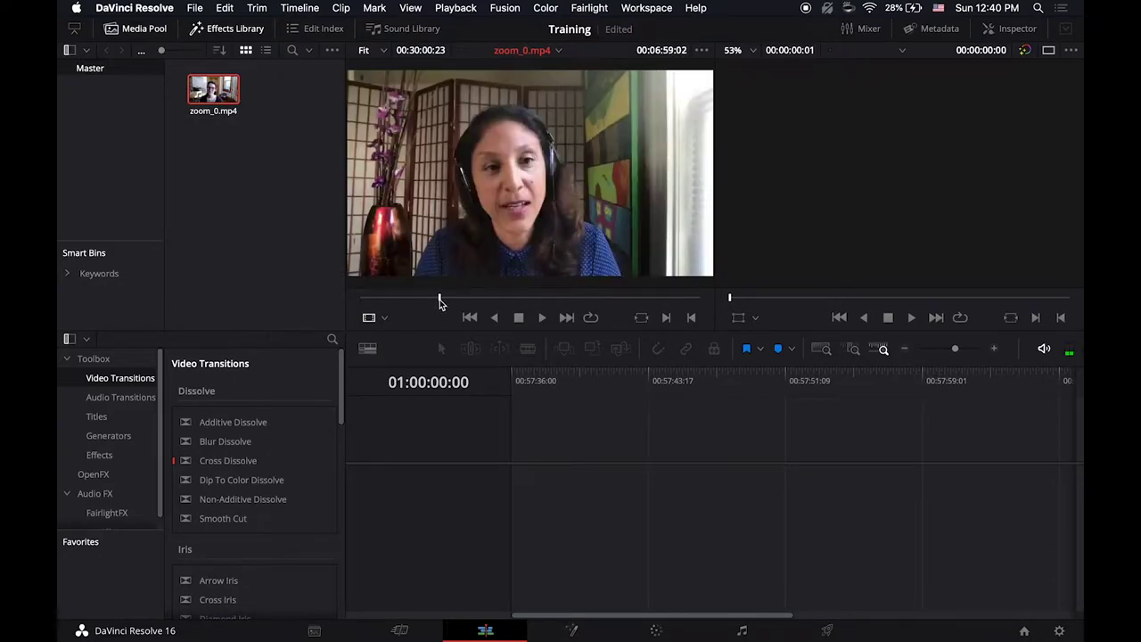
{"action": "key", "text": "super+i"}
{"action": "left_click_drag", "start_coordinate": [439, 303], "coordinate": [499, 303]}
{"action": "key", "text": "super+o"}
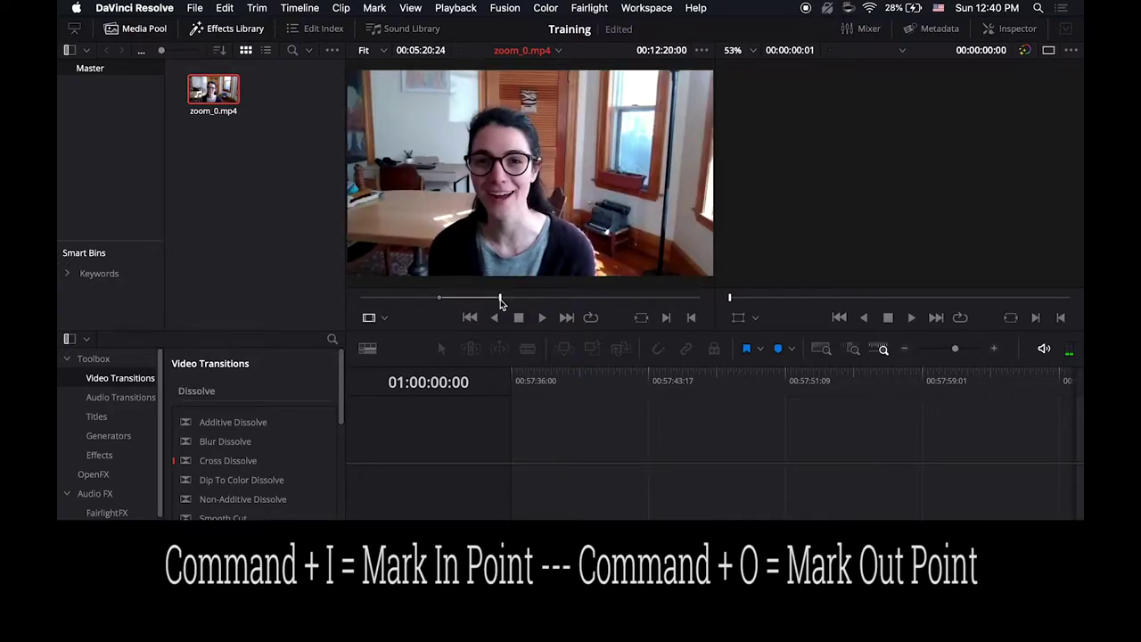
{"action": "mouse_move", "coordinate": [532, 208]}
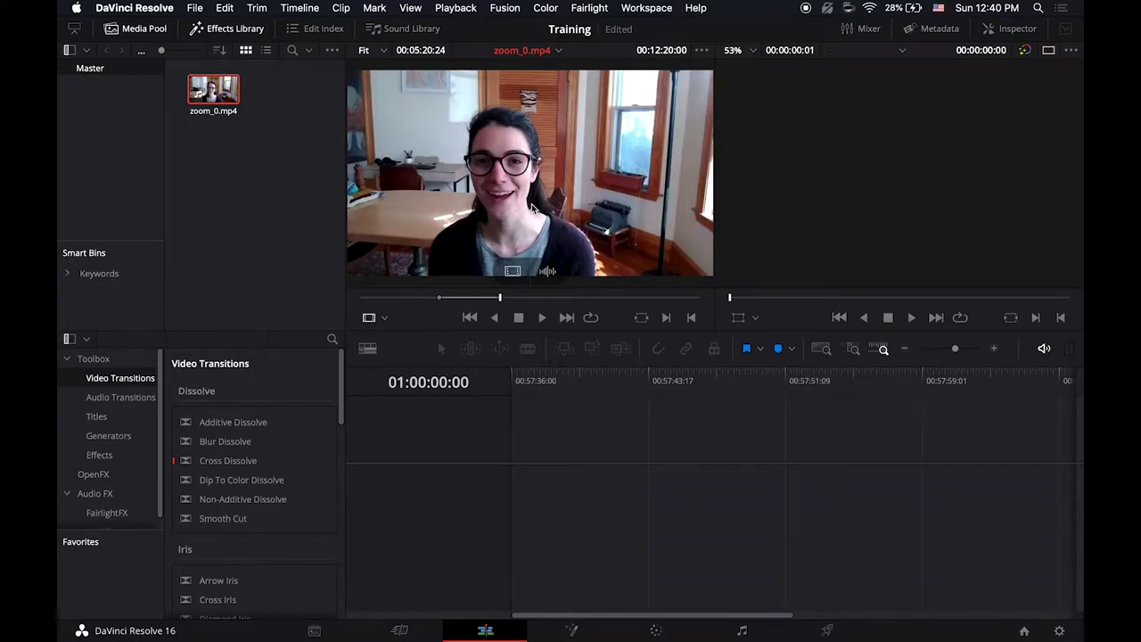
{"action": "left_click_drag", "start_coordinate": [533, 208], "coordinate": [541, 504]}
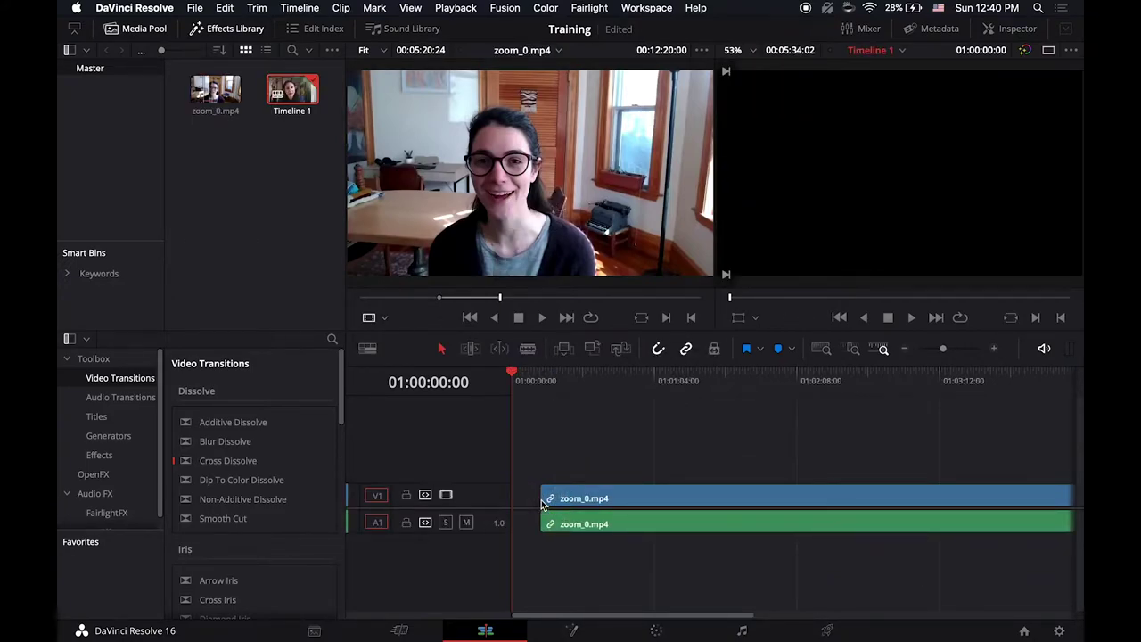
{"action": "left_click", "coordinate": [649, 382]}
{"action": "key", "text": "space"}
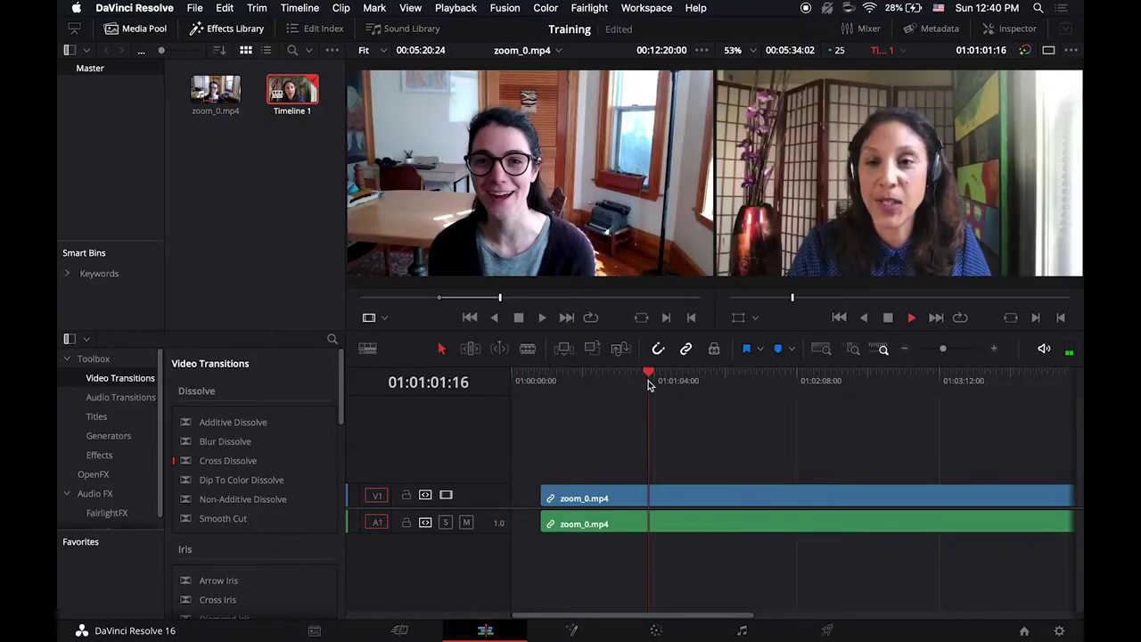
{"action": "key", "text": "space"}
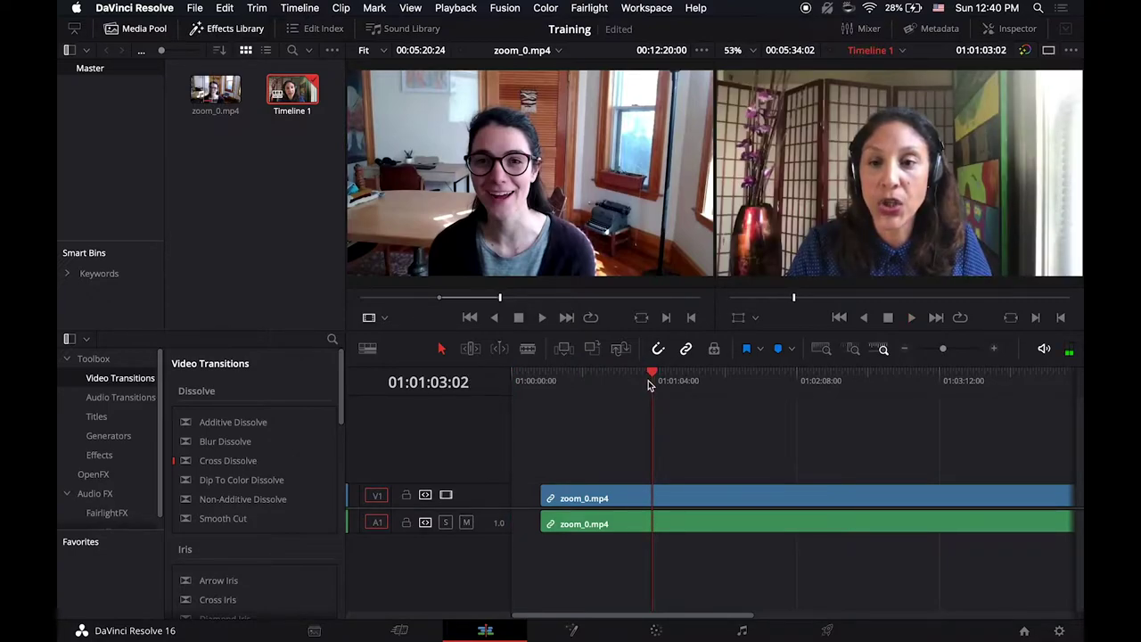
{"action": "key", "text": "l"}
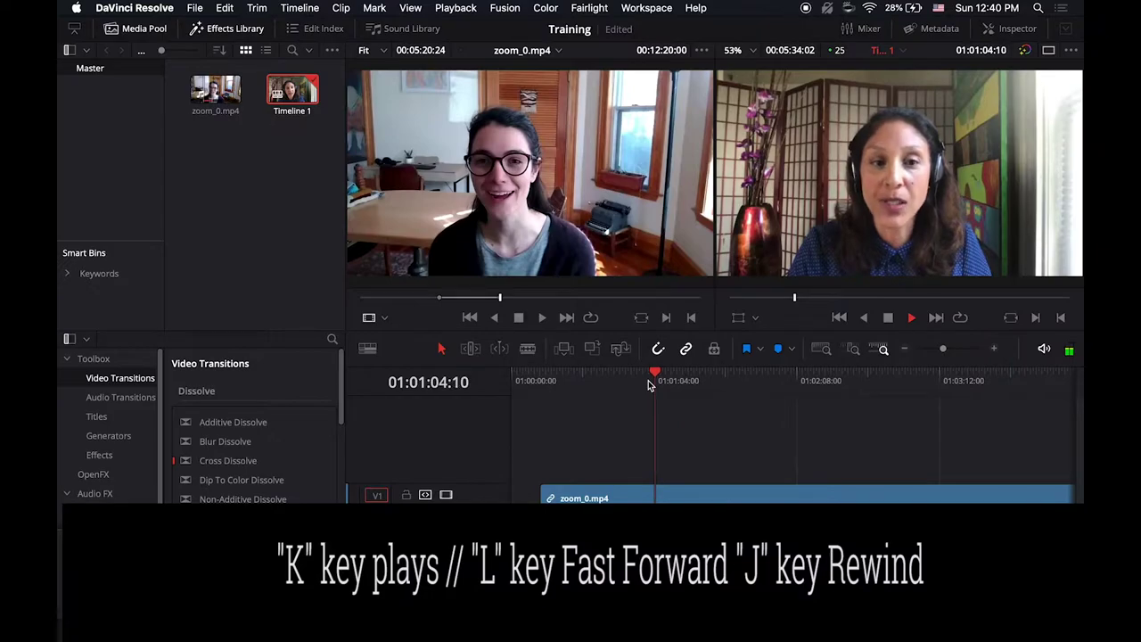
{"action": "key", "text": "j"}
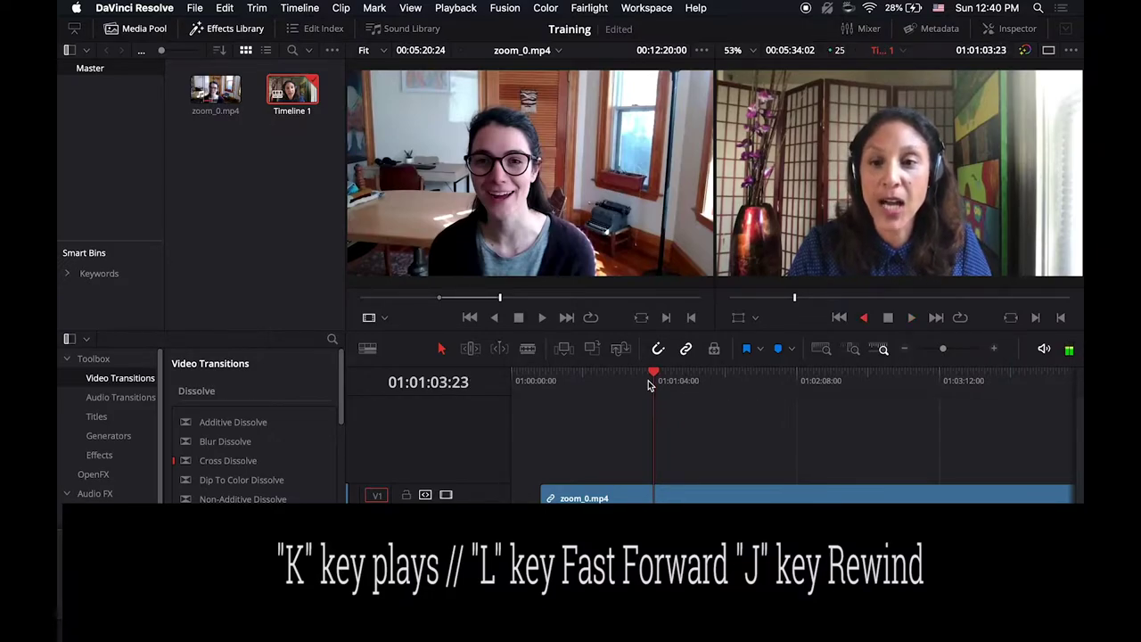
{"action": "key", "text": "k"}
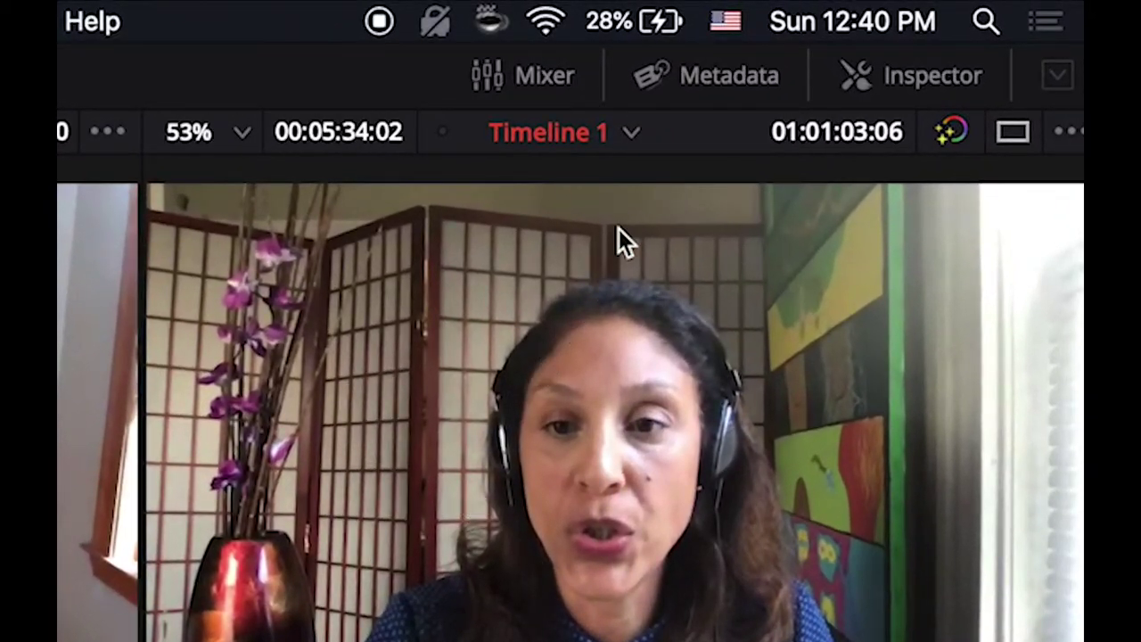
{"action": "left_click", "coordinate": [544, 76]}
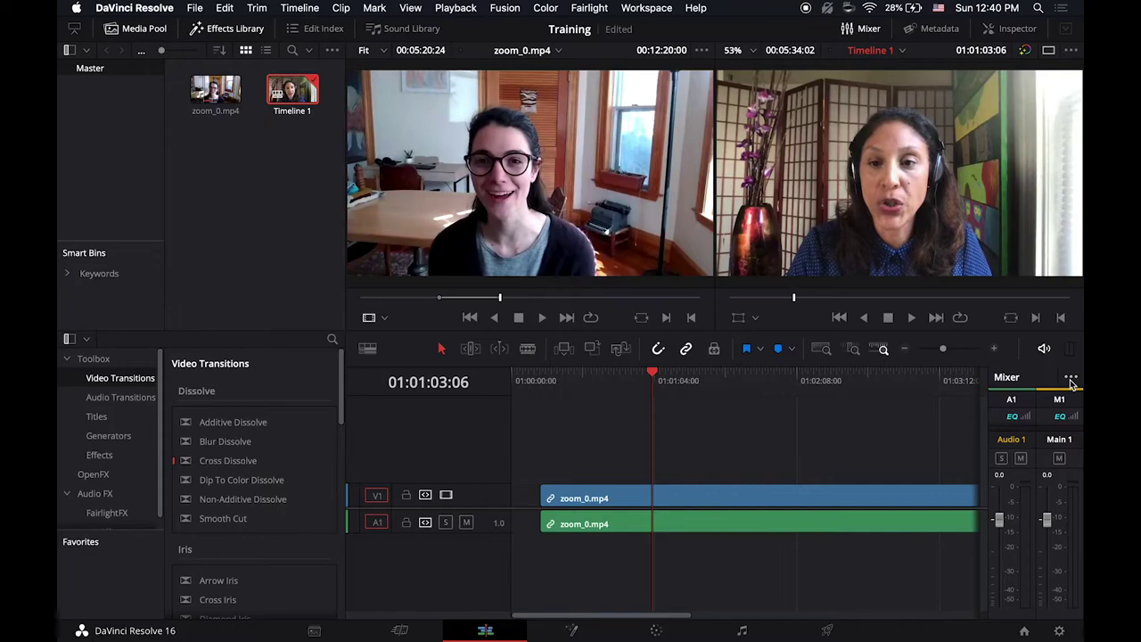
Switch the audio panel to Meters, play to check levels, and heighten the A1 track.
{"action": "left_click", "coordinate": [1070, 377]}
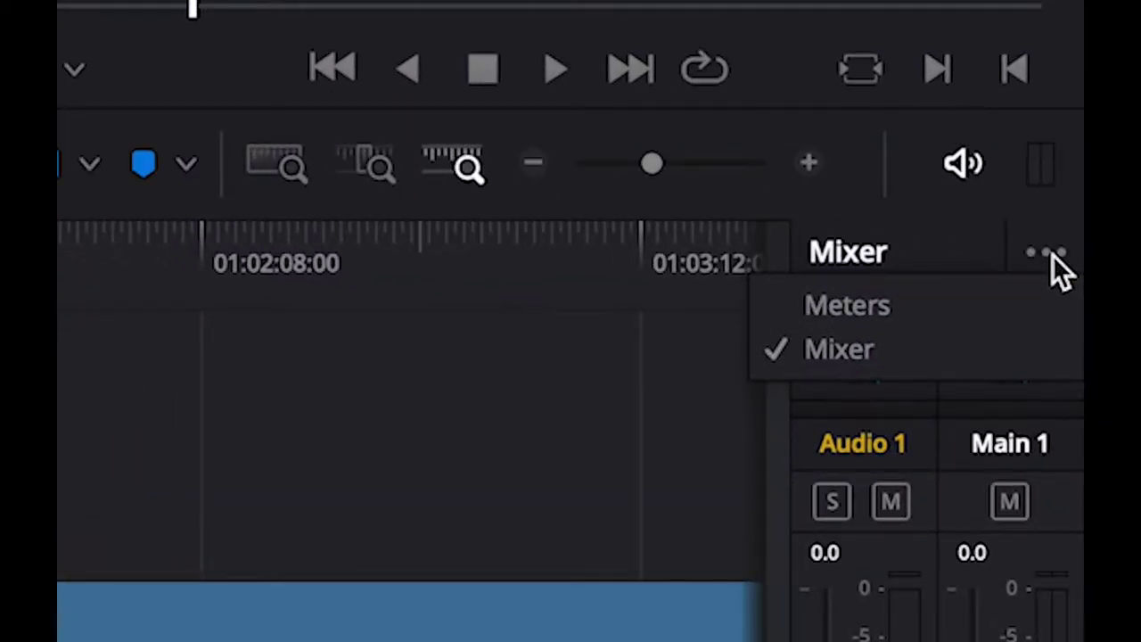
{"action": "left_click", "coordinate": [994, 295]}
{"action": "key", "text": "space"}
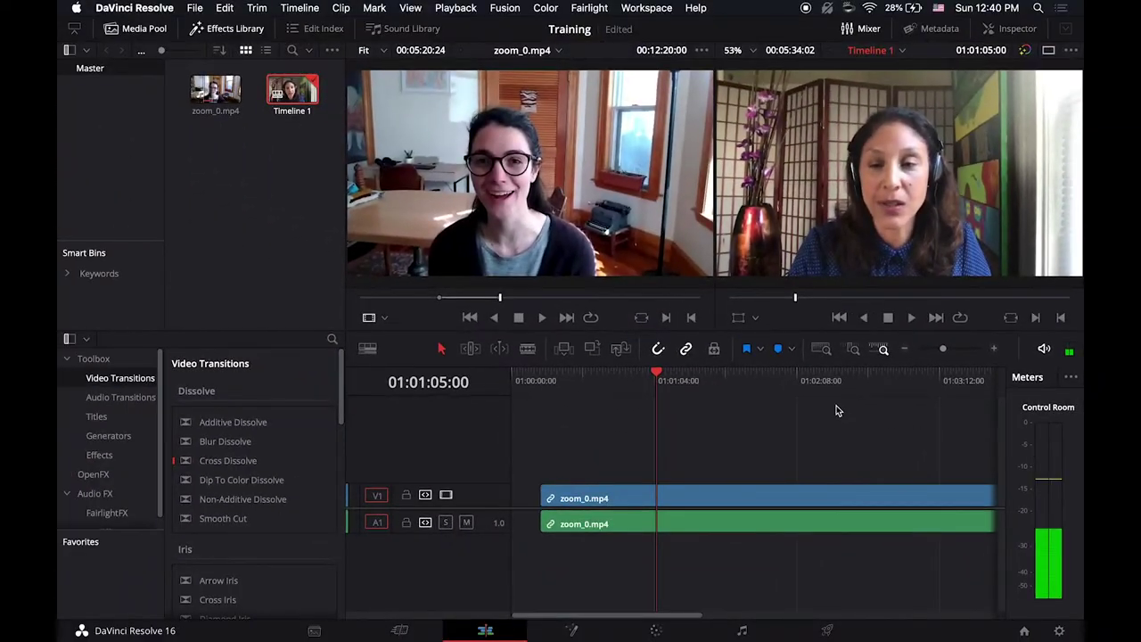
{"action": "key", "text": "space"}
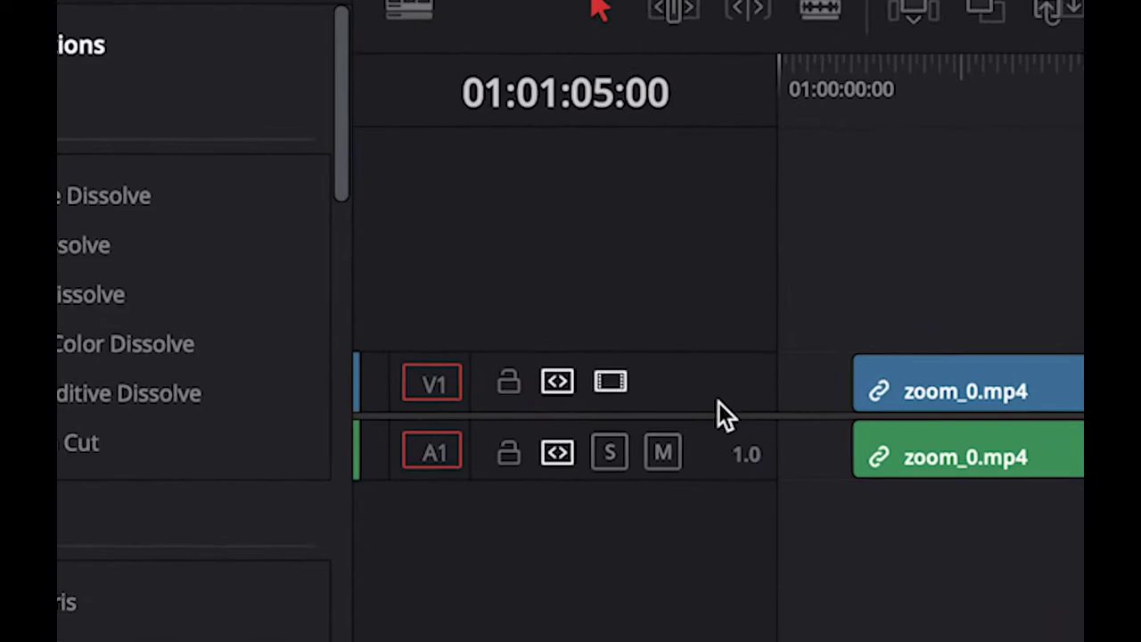
{"action": "left_click_drag", "start_coordinate": [747, 493], "coordinate": [730, 575]}
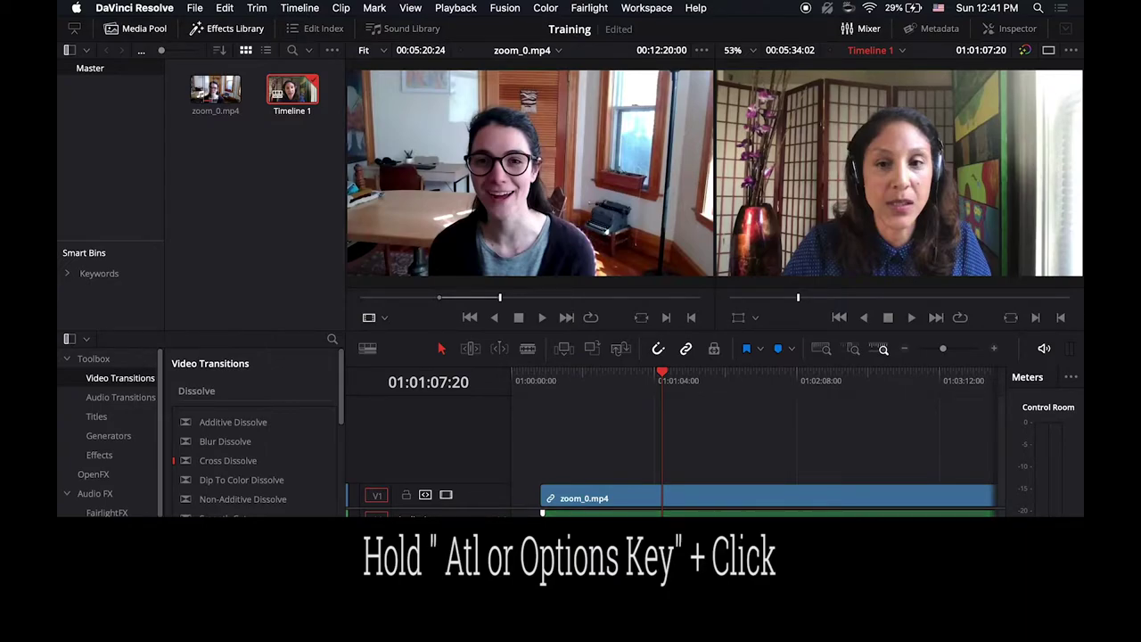
{"action": "left_click", "coordinate": [687, 527], "text": "alt"}
{"action": "left_click", "coordinate": [711, 526], "text": "alt"}
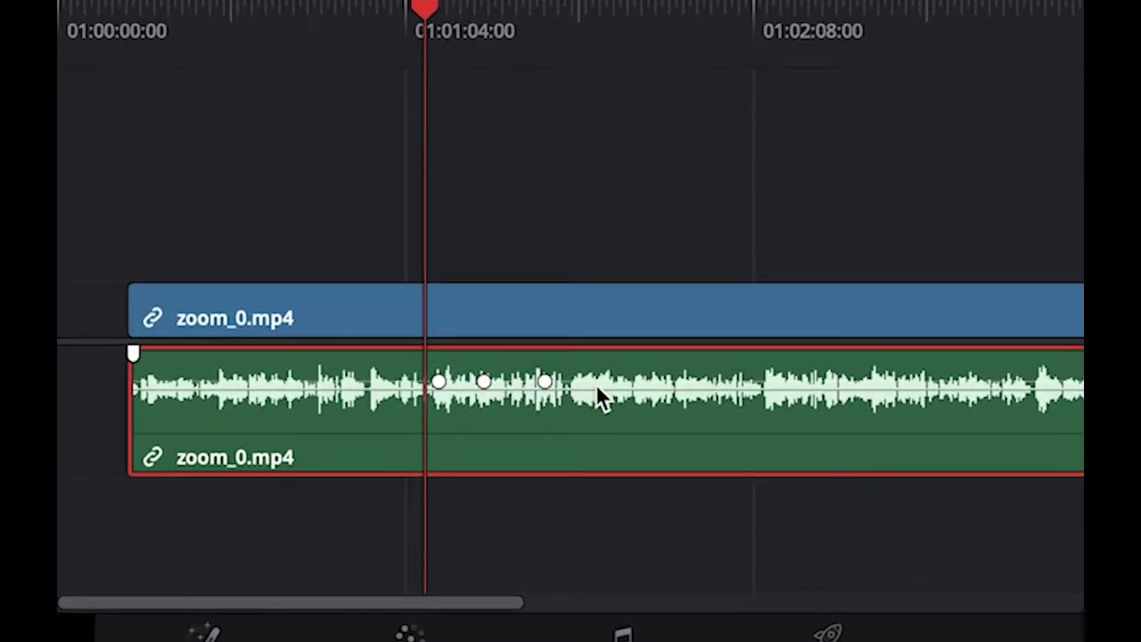
{"action": "left_click", "coordinate": [597, 382], "text": "alt"}
{"action": "left_click", "coordinate": [544, 381]}
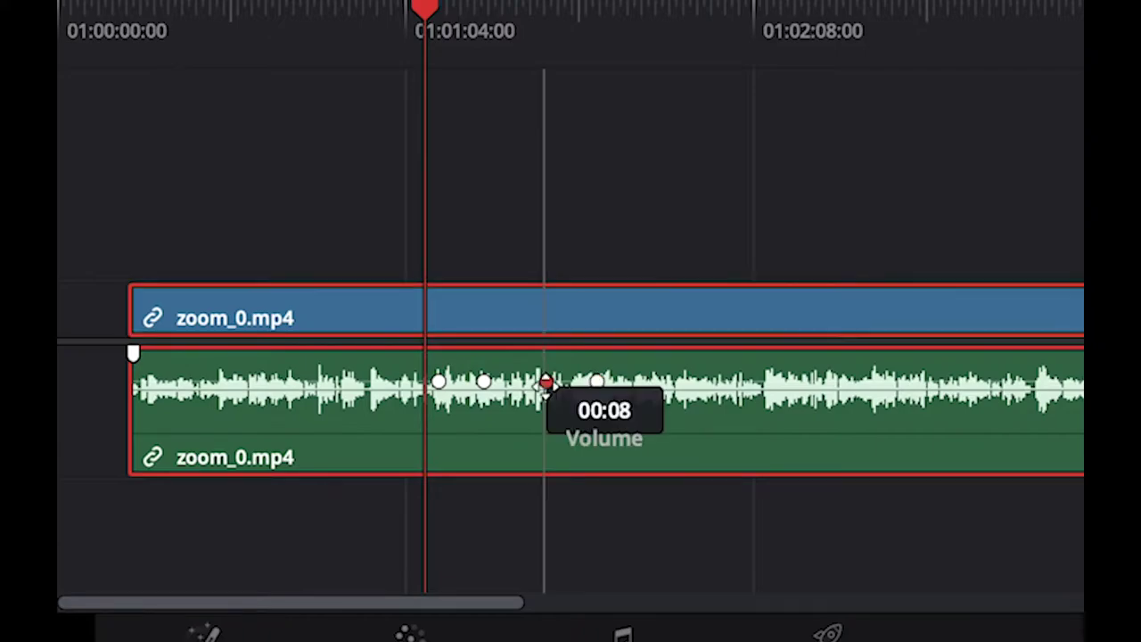
{"action": "left_click_drag", "start_coordinate": [545, 384], "coordinate": [544, 427]}
{"action": "left_click_drag", "start_coordinate": [486, 380], "coordinate": [482, 396]}
{"action": "key", "text": "space"}
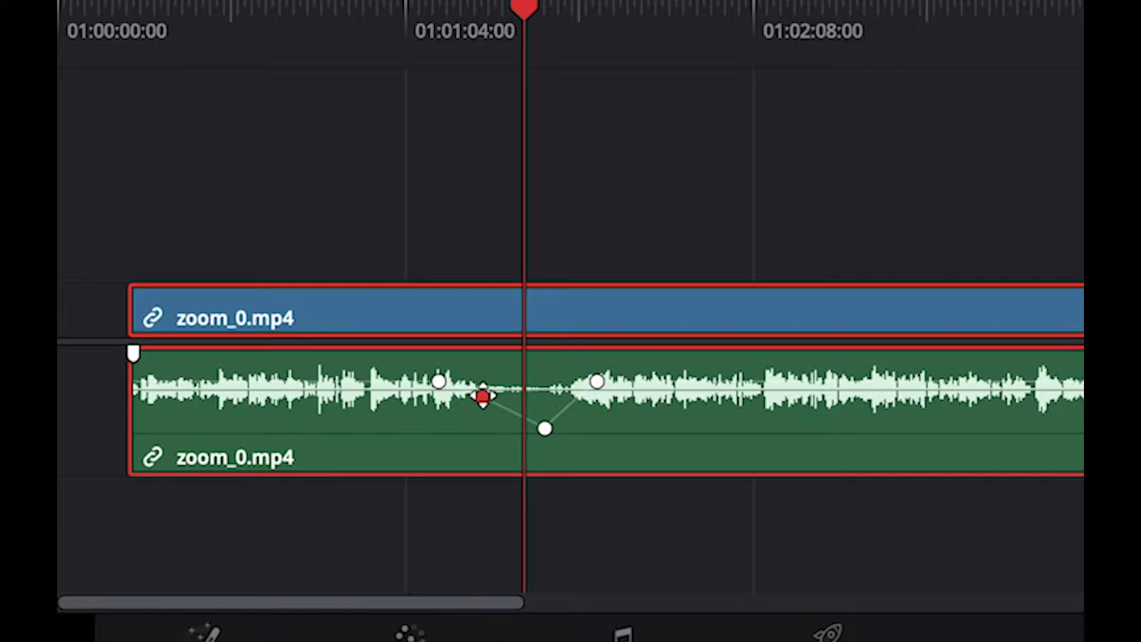
{"action": "key", "text": "ctrl+z"}
{"action": "key", "text": "ctrl+z"}
{"action": "key", "text": "ctrl+z"}
{"action": "key", "text": "ctrl+z"}
{"action": "key", "text": "ctrl+z"}
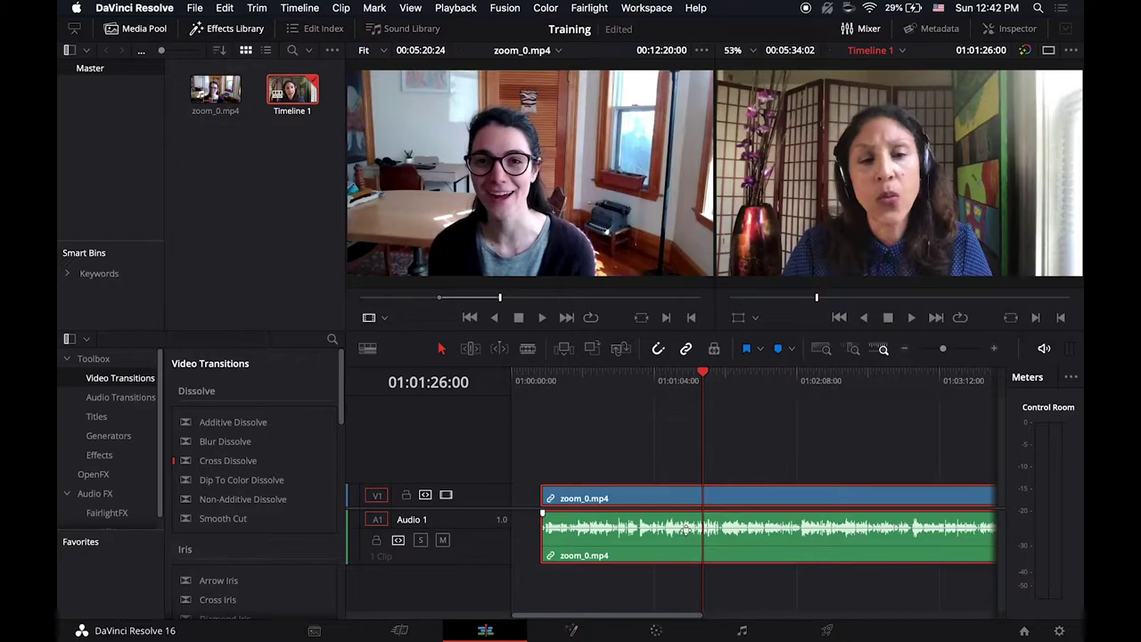
{"action": "key", "text": "b"}
Blade the V1/A1 interview clip at four points just after the playhead.
{"action": "left_click", "coordinate": [703, 497]}
{"action": "left_click", "coordinate": [731, 497]}
{"action": "left_click", "coordinate": [757, 497]}
{"action": "left_click", "coordinate": [785, 497]}
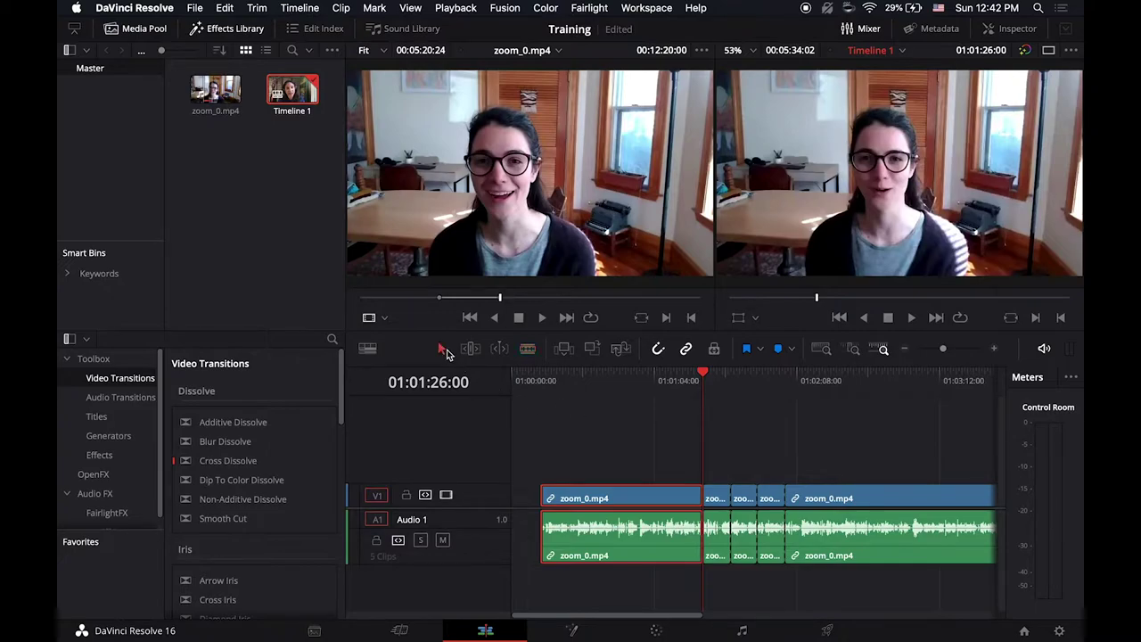
Switch the keyboard shortcut preset to Adobe Premiere Pro in Keyboard Customization.
{"action": "left_click", "coordinate": [138, 9]}
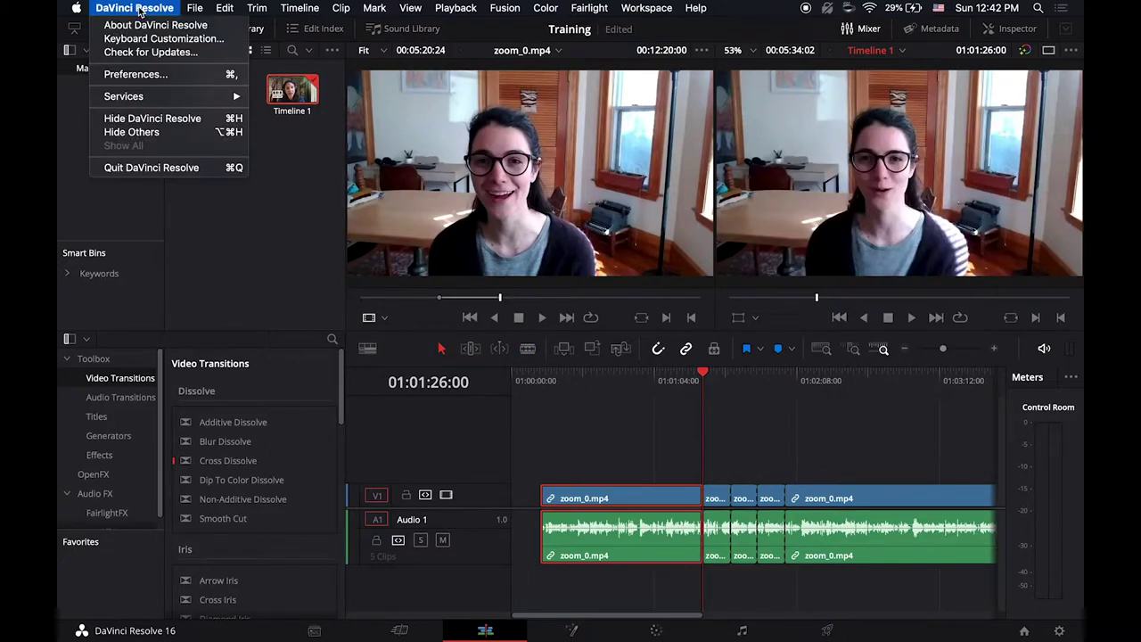
{"action": "left_click", "coordinate": [145, 38]}
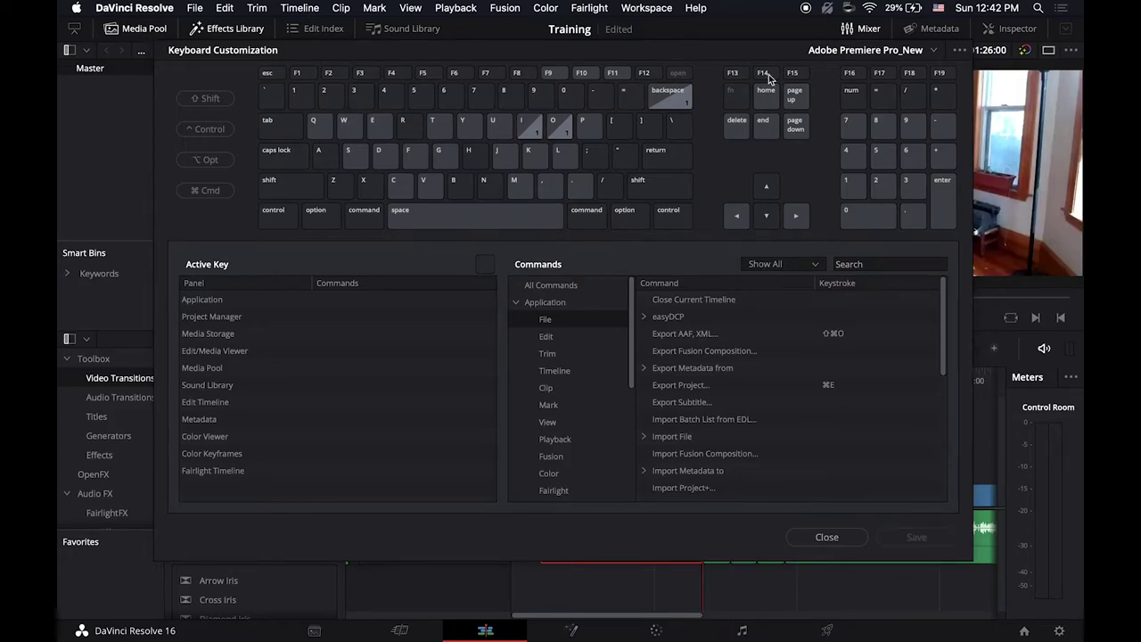
{"action": "left_click", "coordinate": [929, 51]}
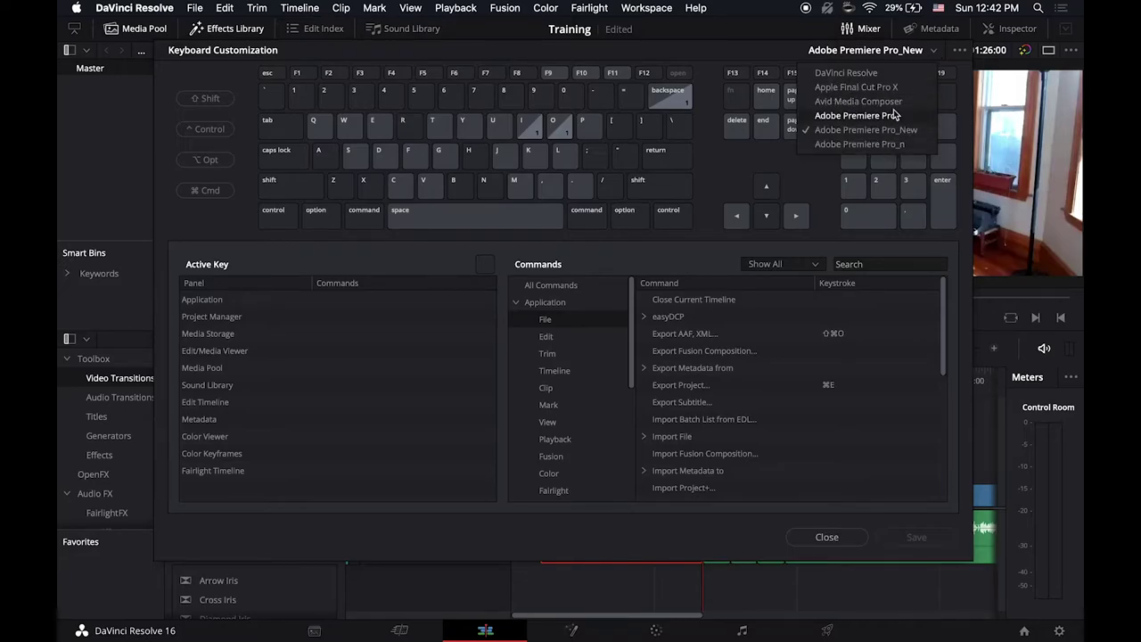
{"action": "left_click", "coordinate": [900, 116]}
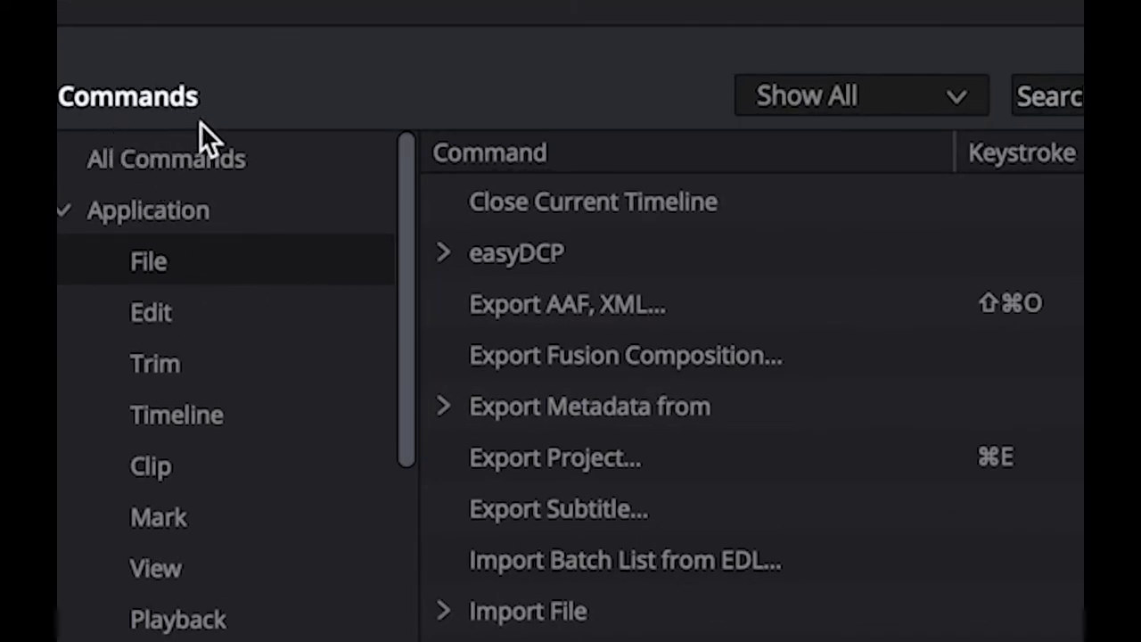
Assign C to the Trim command Blade Edit Mode and save the Adobe Premiere Pro preset.
{"action": "left_click", "coordinate": [182, 352]}
{"action": "left_click", "coordinate": [559, 197]}
{"action": "left_click", "coordinate": [978, 200]}
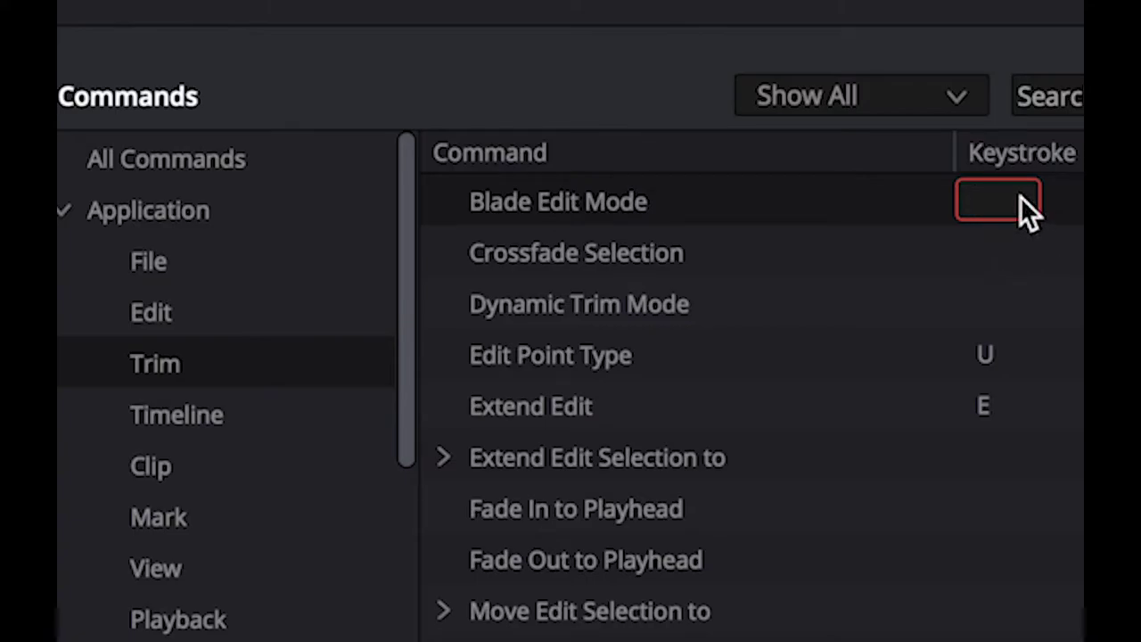
{"action": "key", "text": "c"}
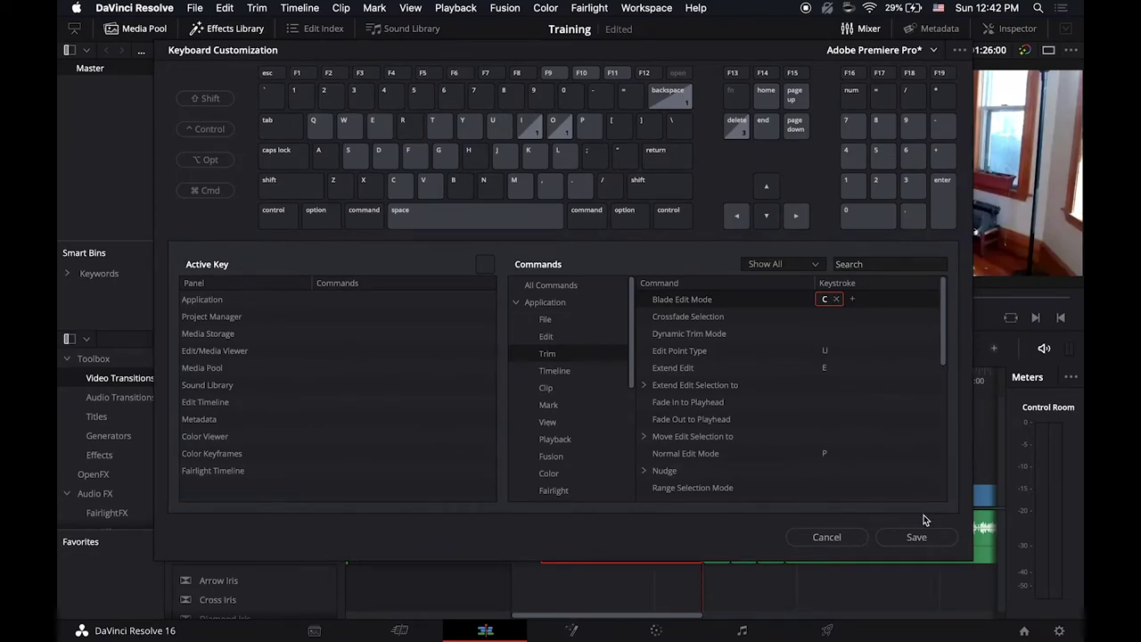
{"action": "left_click", "coordinate": [927, 539]}
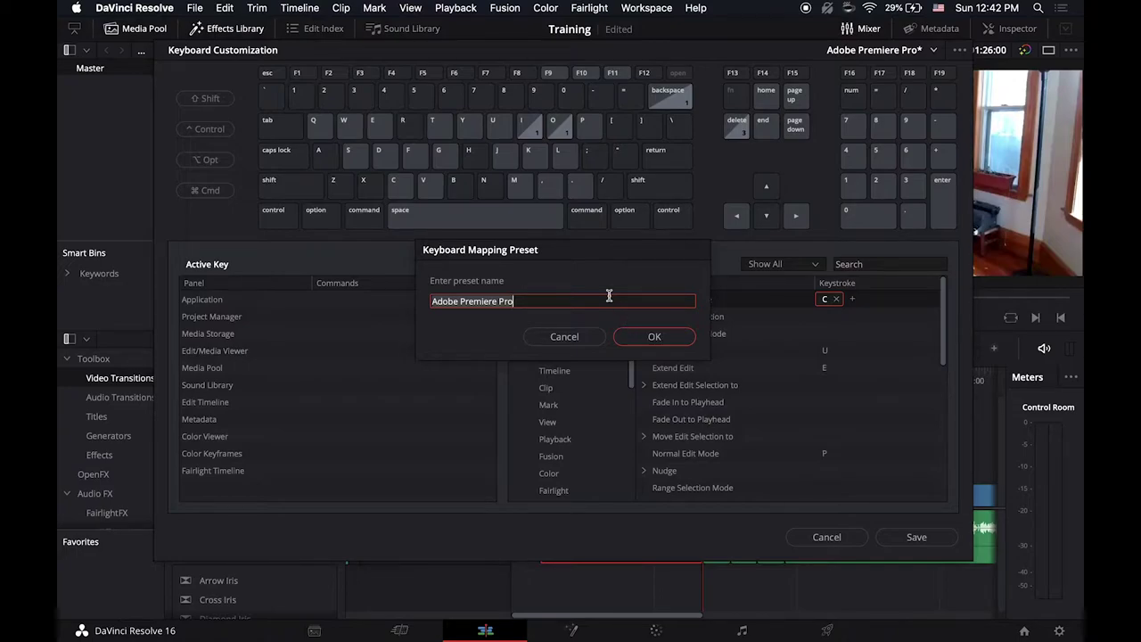
{"action": "left_click", "coordinate": [654, 336]}
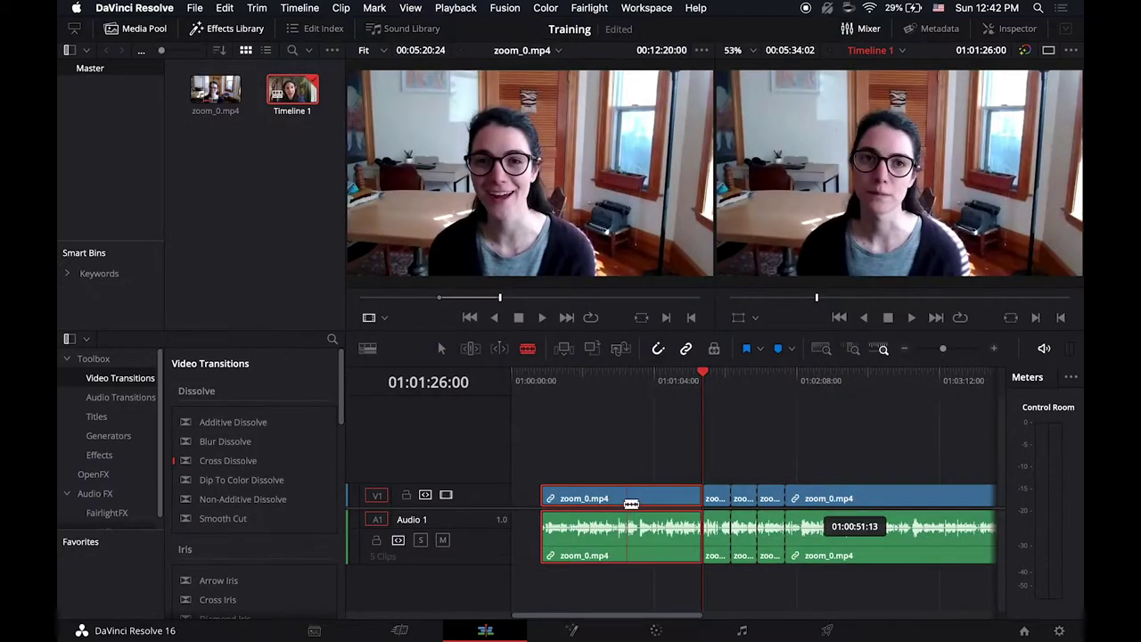
Blade the first clip twice, delete the short middle clips, and ripple-delete the gap.
{"action": "left_click", "coordinate": [615, 504]}
{"action": "left_click", "coordinate": [674, 502]}
{"action": "key", "text": "a"}
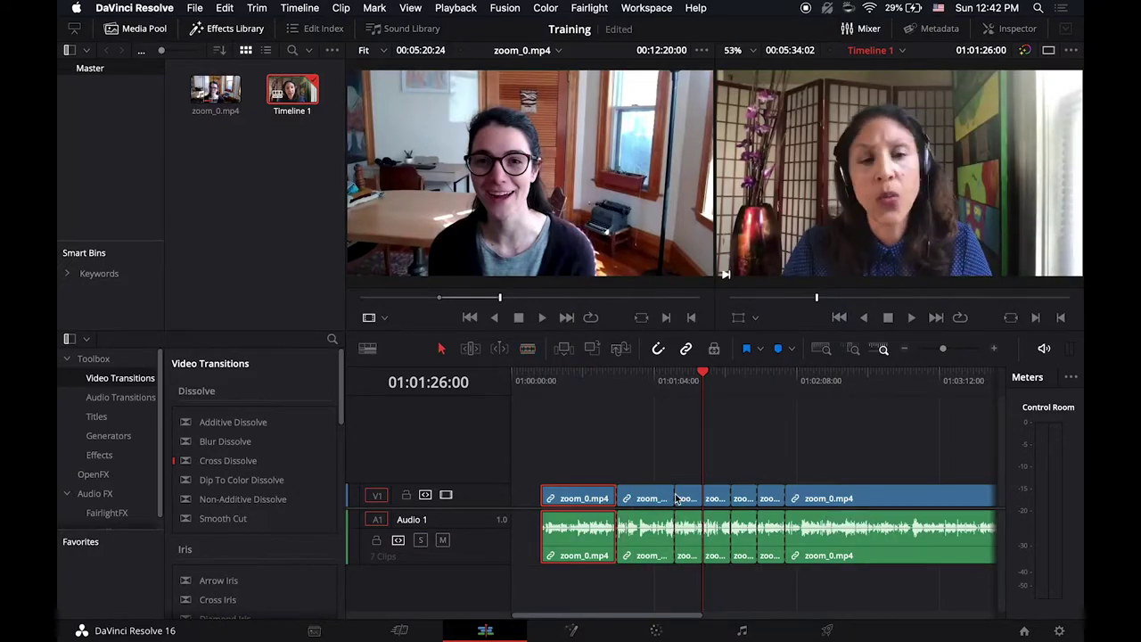
{"action": "left_click_drag", "start_coordinate": [667, 458], "coordinate": [771, 516]}
{"action": "key", "text": "BackSpace"}
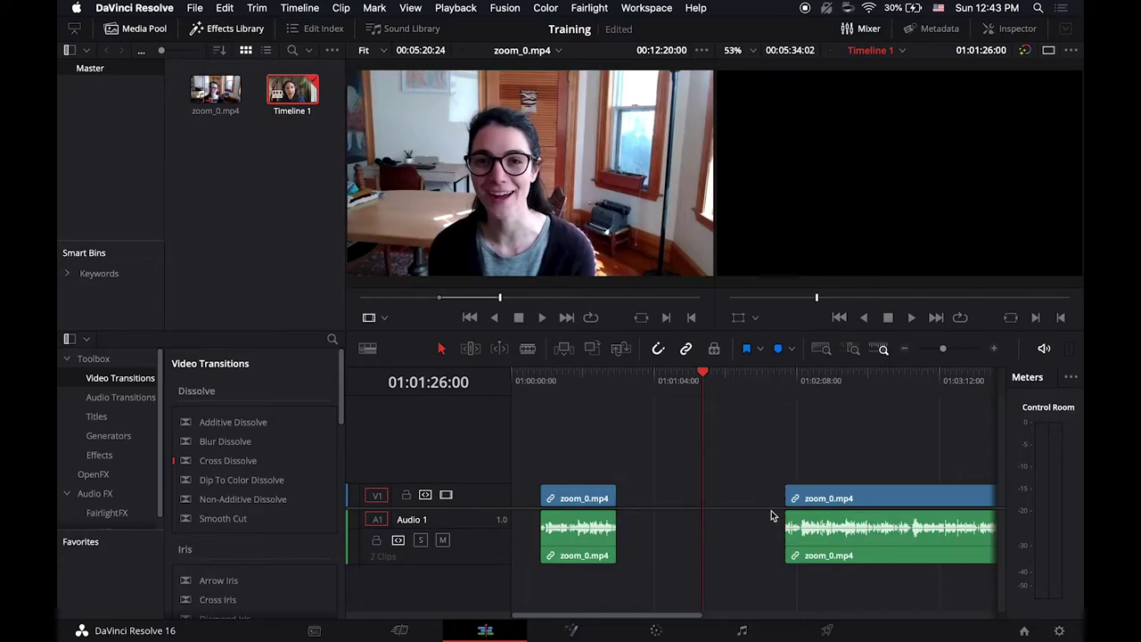
{"action": "right_click", "coordinate": [753, 497]}
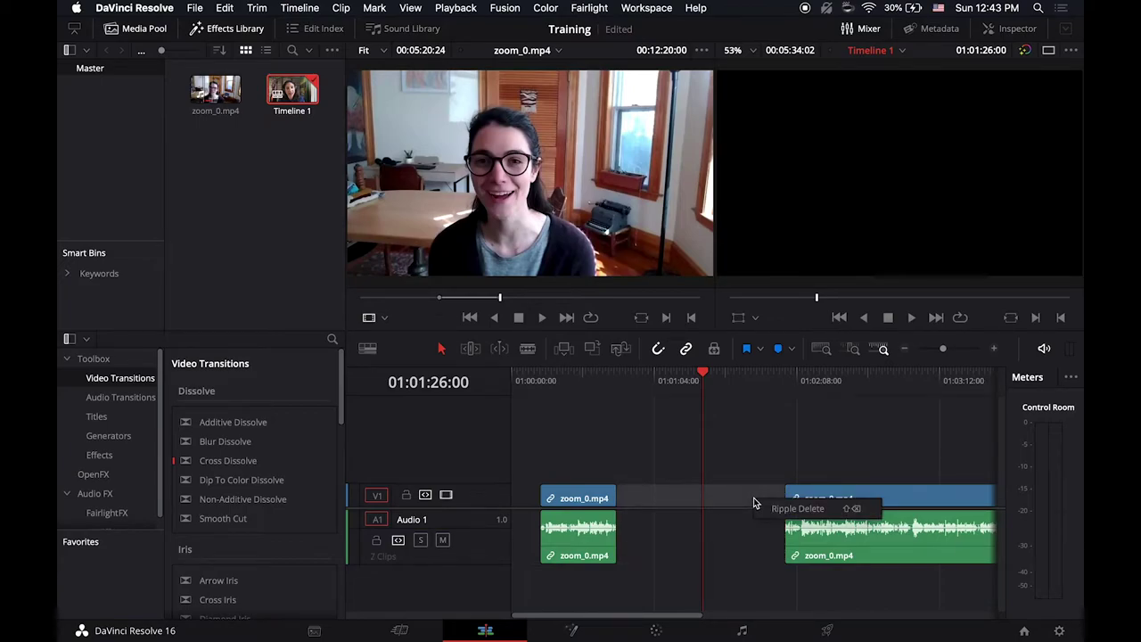
{"action": "left_click", "coordinate": [760, 505]}
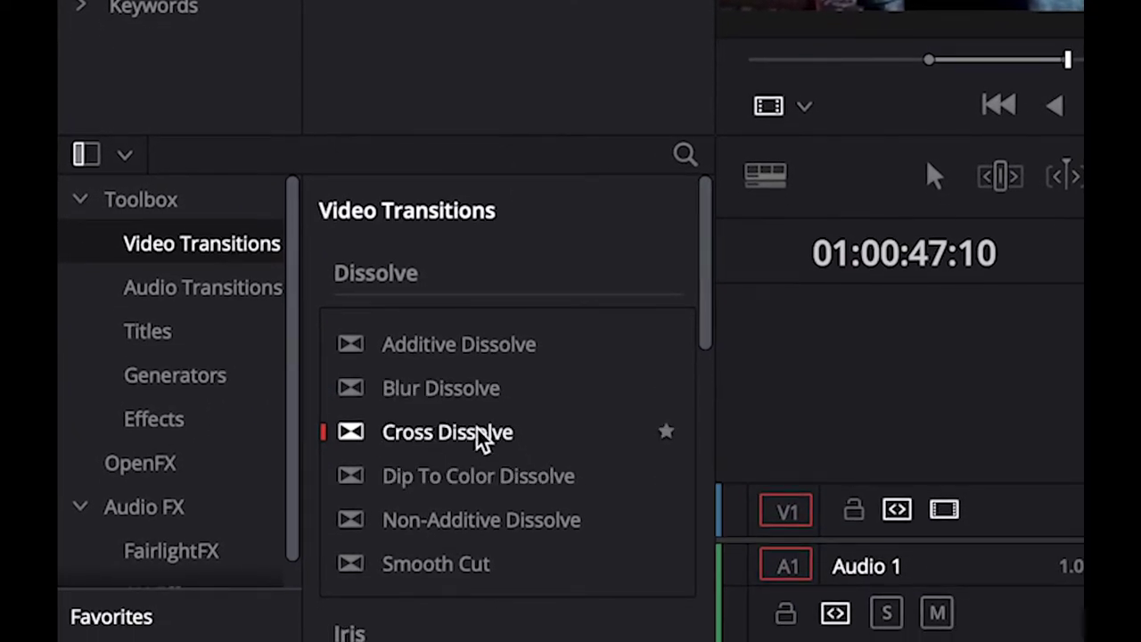
Add a Cross Dissolve at the V1 cut near 01:00:40 and play it back.
{"action": "left_click_drag", "start_coordinate": [936, 352], "coordinate": [698, 389]}
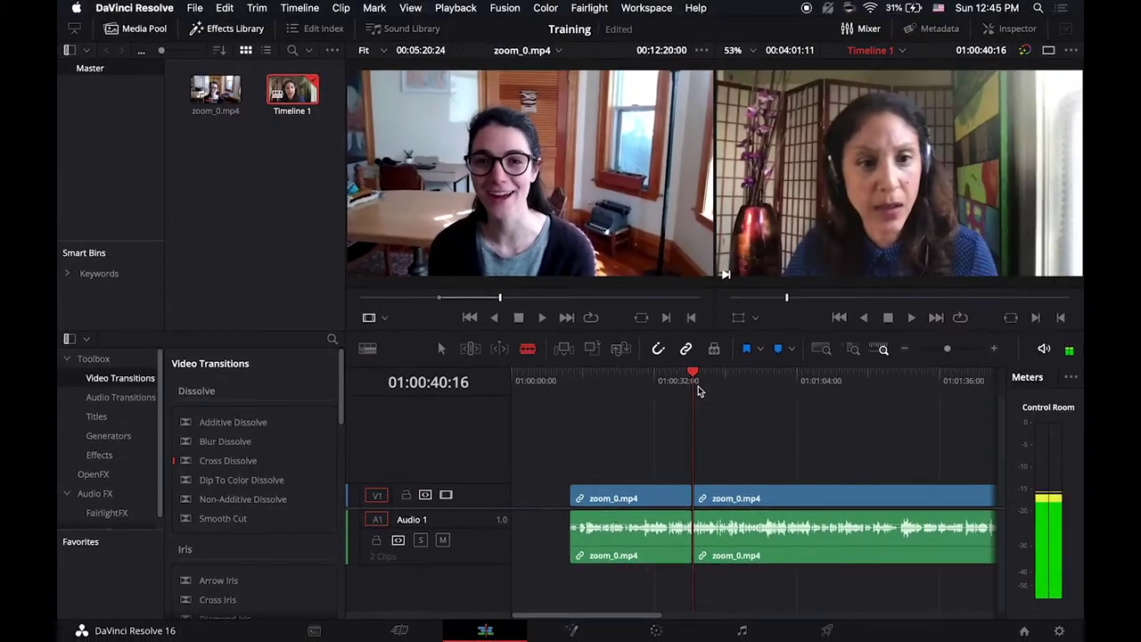
{"action": "scroll", "coordinate": [697, 390], "scroll_direction": "up", "scroll_amount": 4}
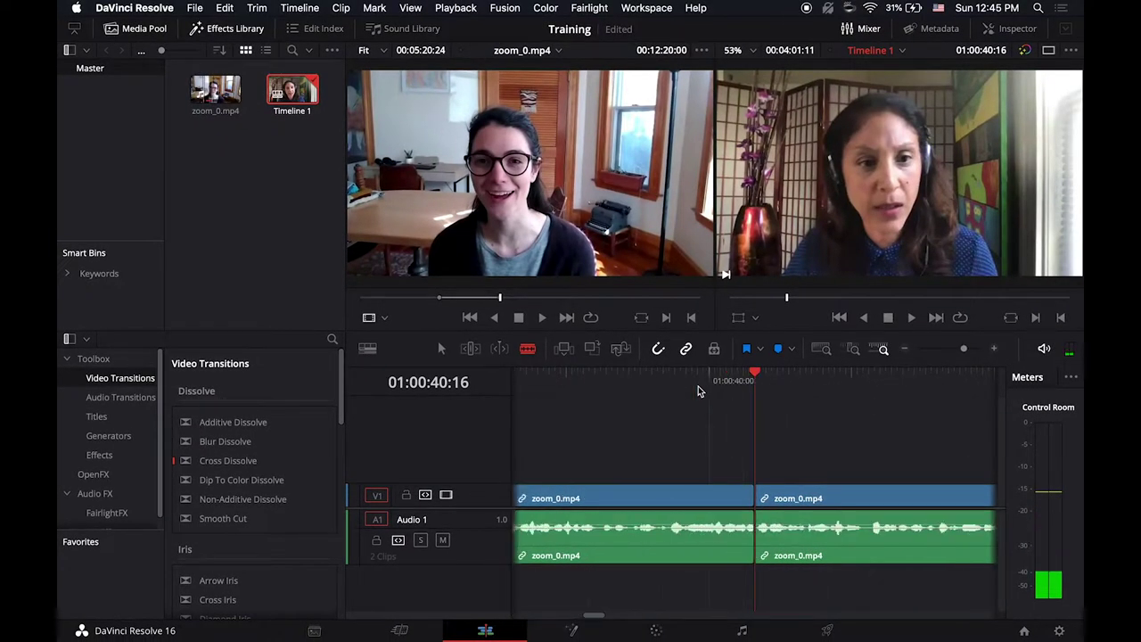
{"action": "left_click", "coordinate": [714, 381]}
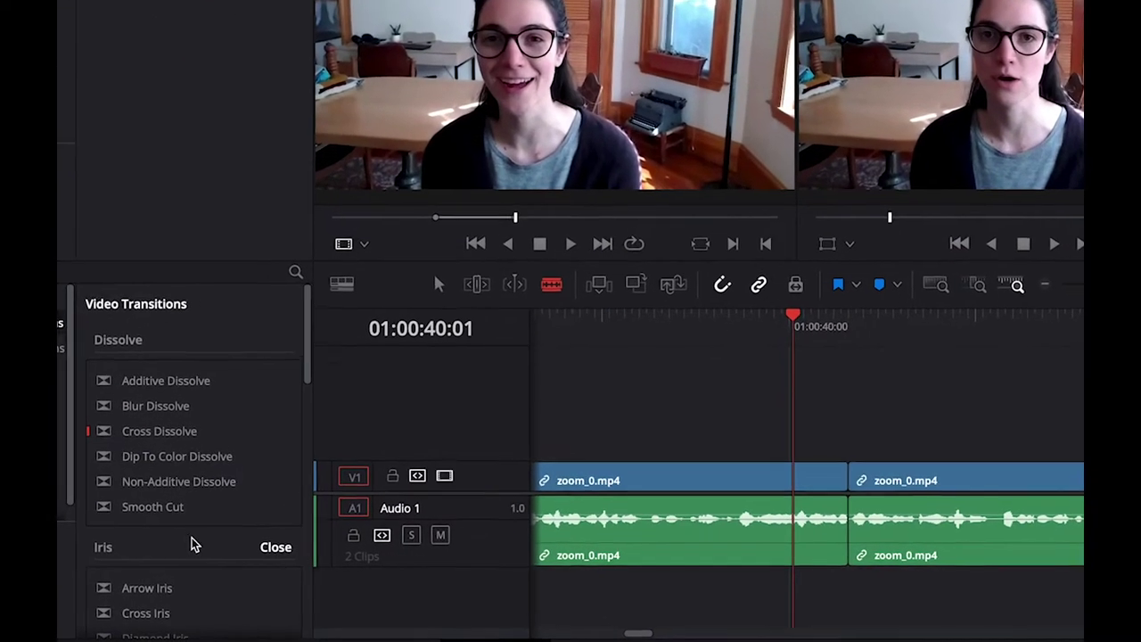
{"action": "left_click_drag", "start_coordinate": [143, 433], "coordinate": [906, 475]}
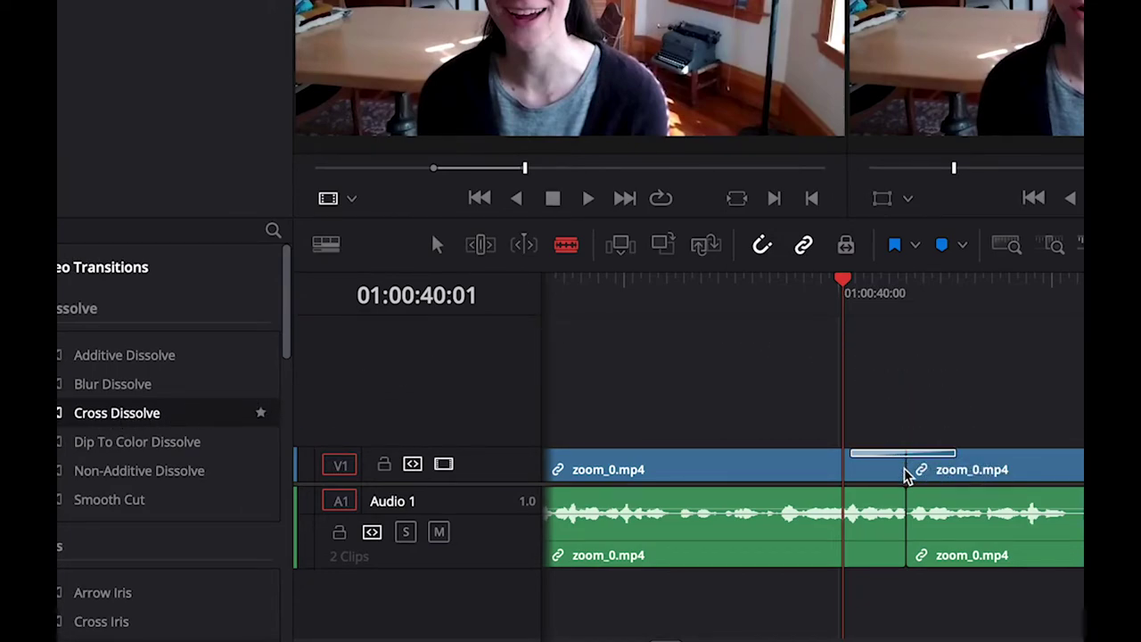
{"action": "left_click", "coordinate": [782, 303]}
{"action": "key", "text": "space"}
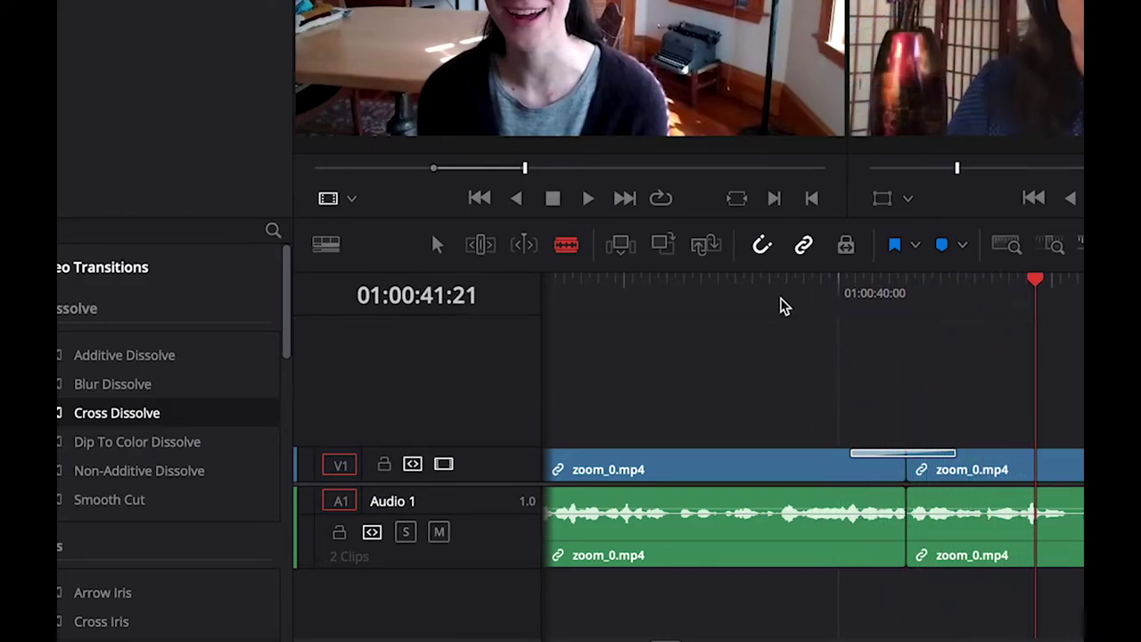
Replace the Cross Dissolve with Dip To Color Dissolve on the V1 cut and preview it.
{"action": "left_click", "coordinate": [436, 245]}
{"action": "key", "text": "Delete"}
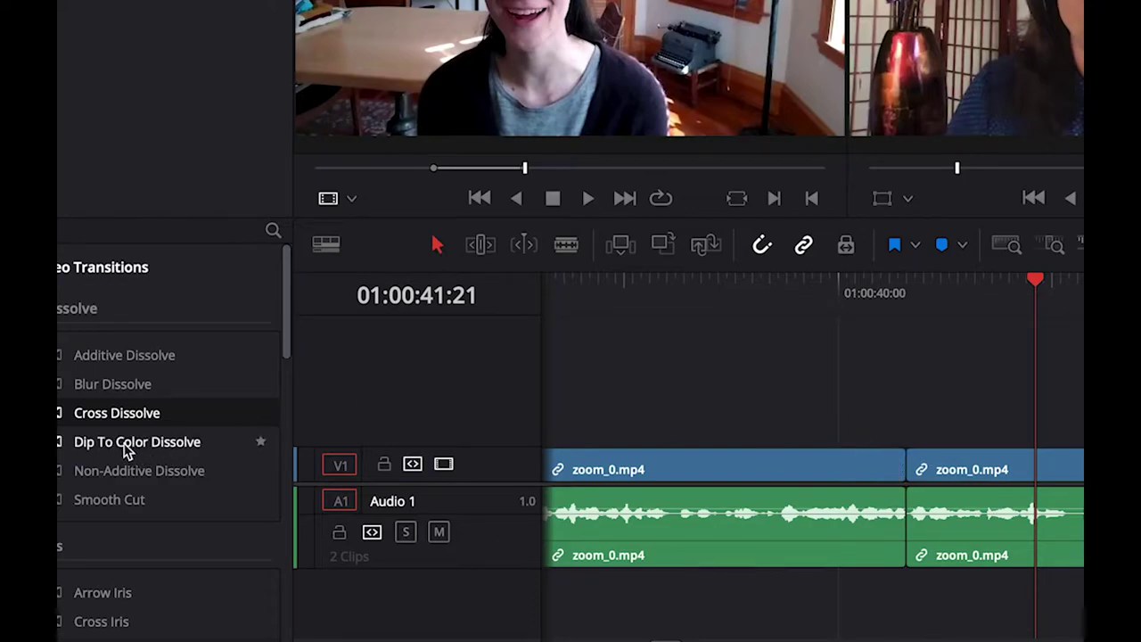
{"action": "left_click", "coordinate": [126, 450]}
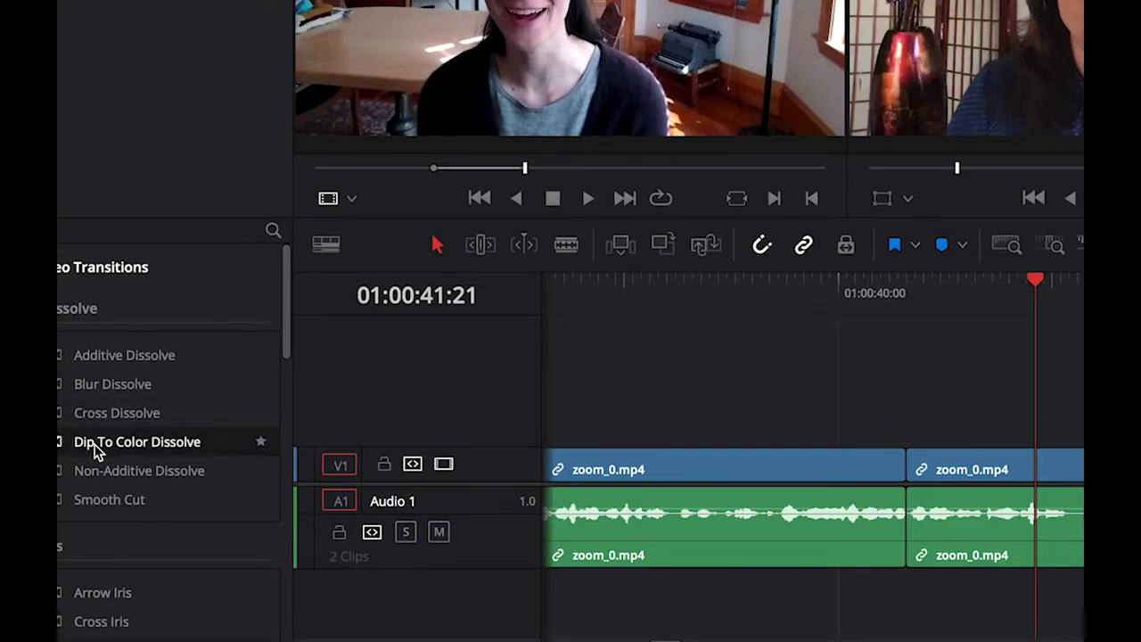
{"action": "left_click_drag", "start_coordinate": [172, 447], "coordinate": [903, 459]}
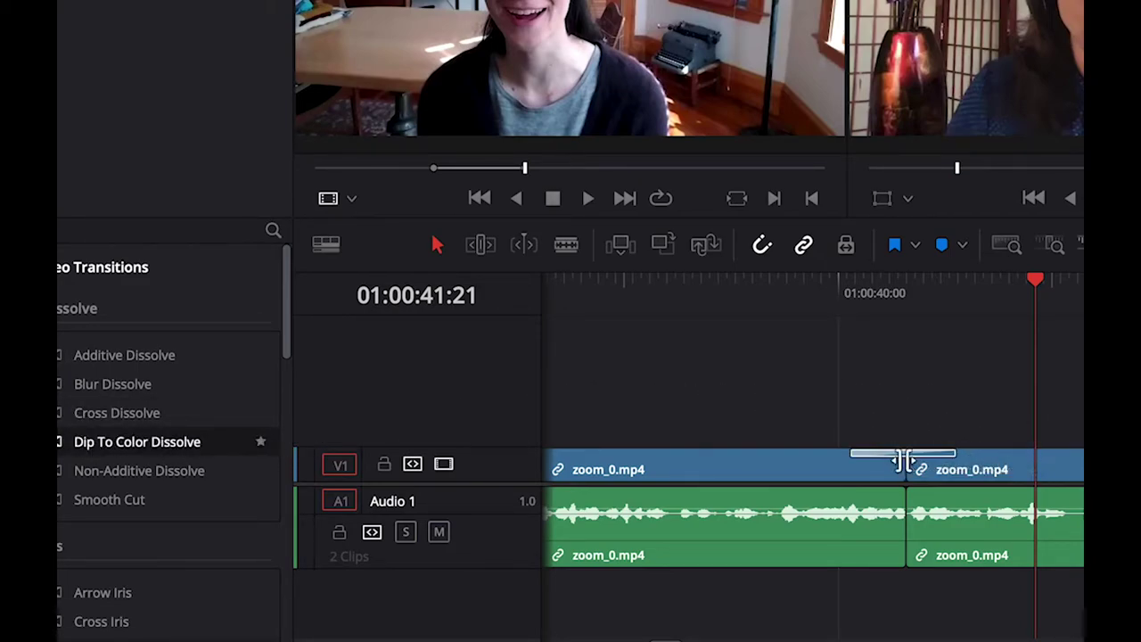
{"action": "left_click", "coordinate": [801, 303]}
{"action": "key", "text": "space"}
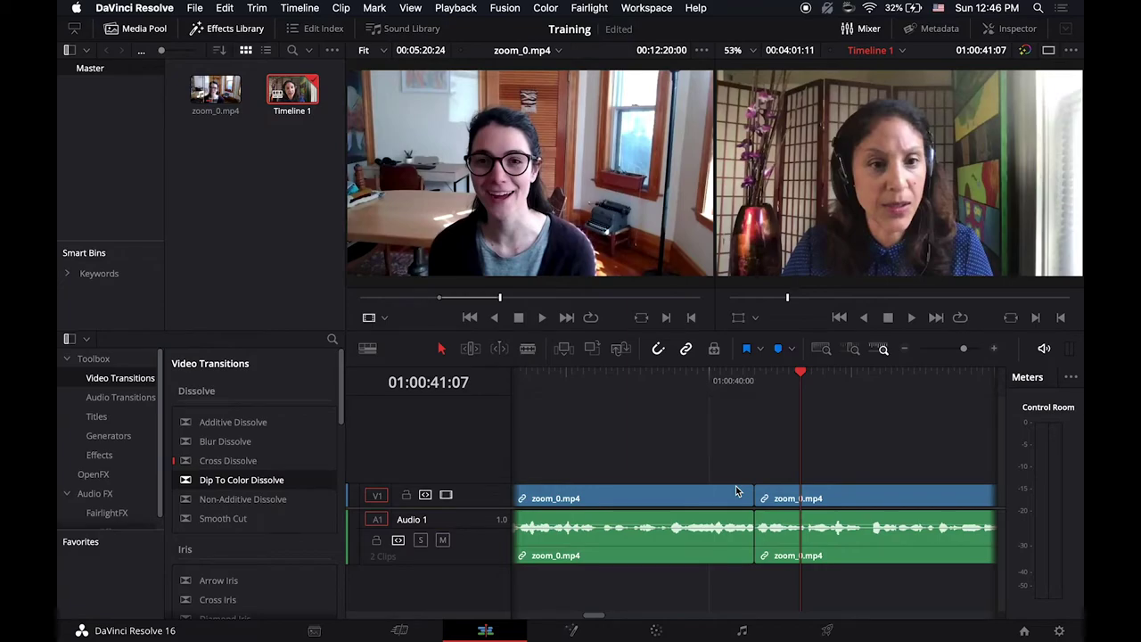
{"action": "left_click", "coordinate": [843, 384]}
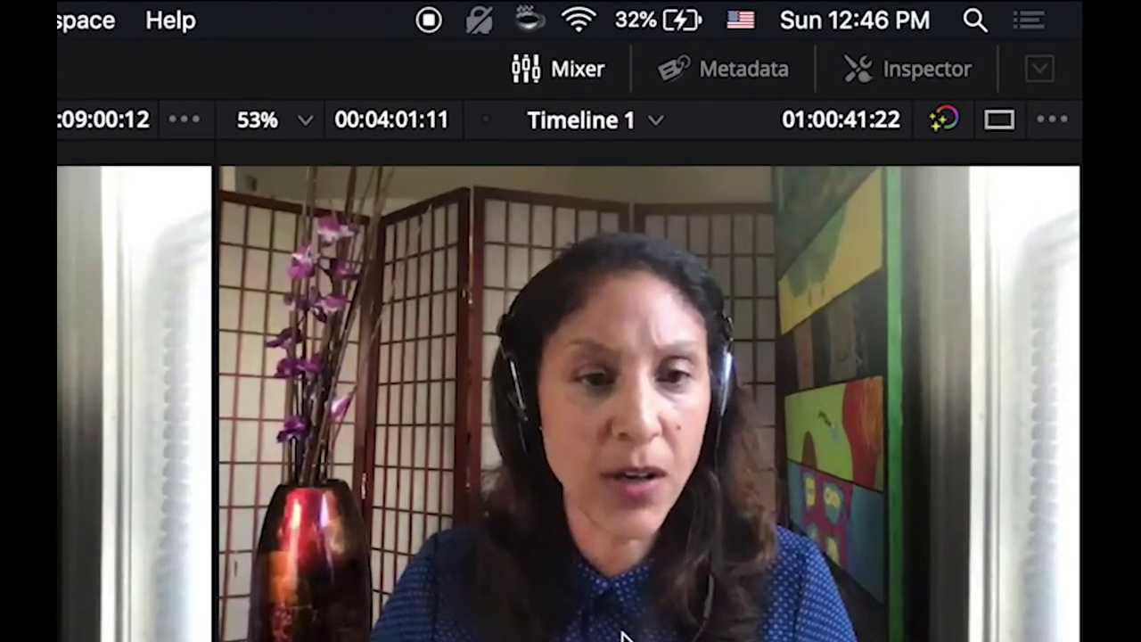
In the Inspector's Cropping section, test the bottom, top, right and left crop sliders, leaving all at 0.
{"action": "left_click", "coordinate": [905, 69]}
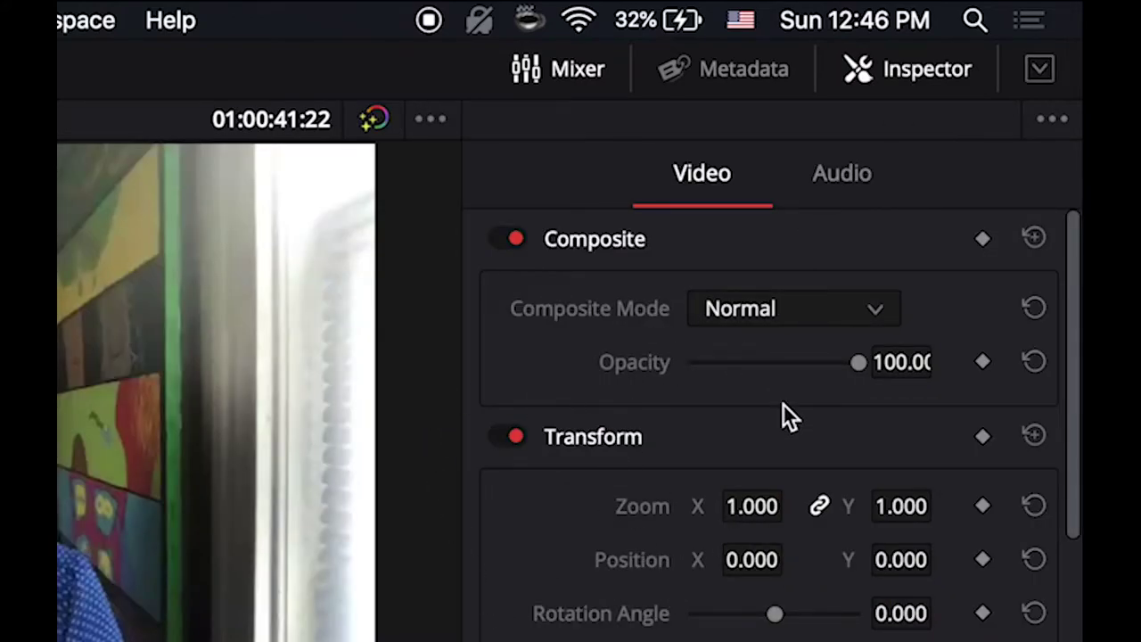
{"action": "scroll", "coordinate": [656, 361], "scroll_direction": "down", "scroll_amount": 10}
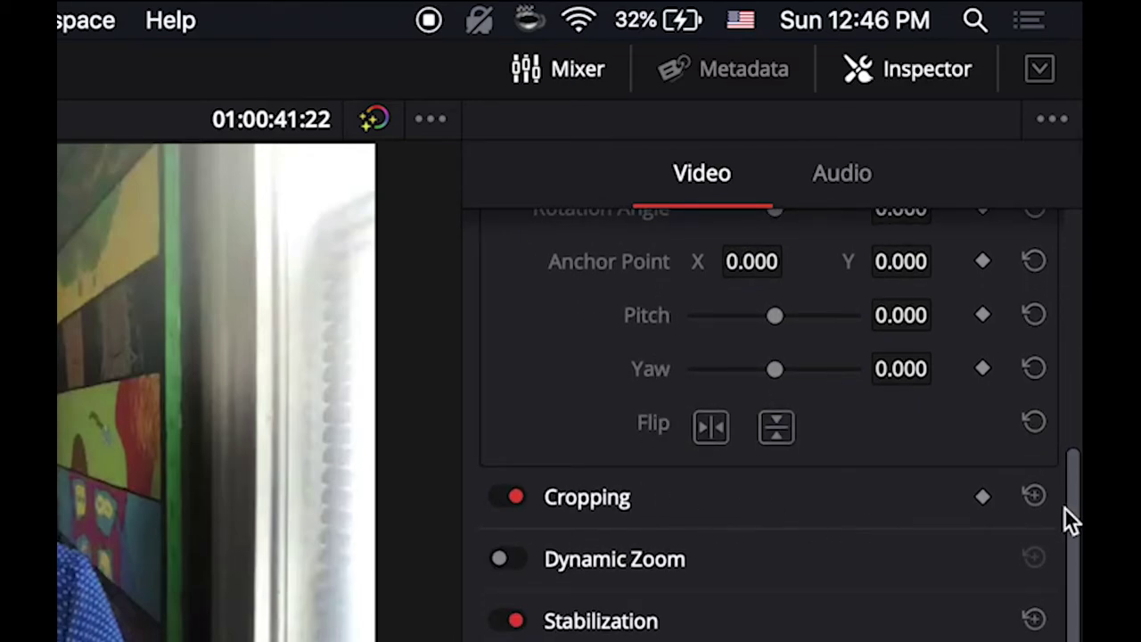
{"action": "left_click", "coordinate": [865, 508]}
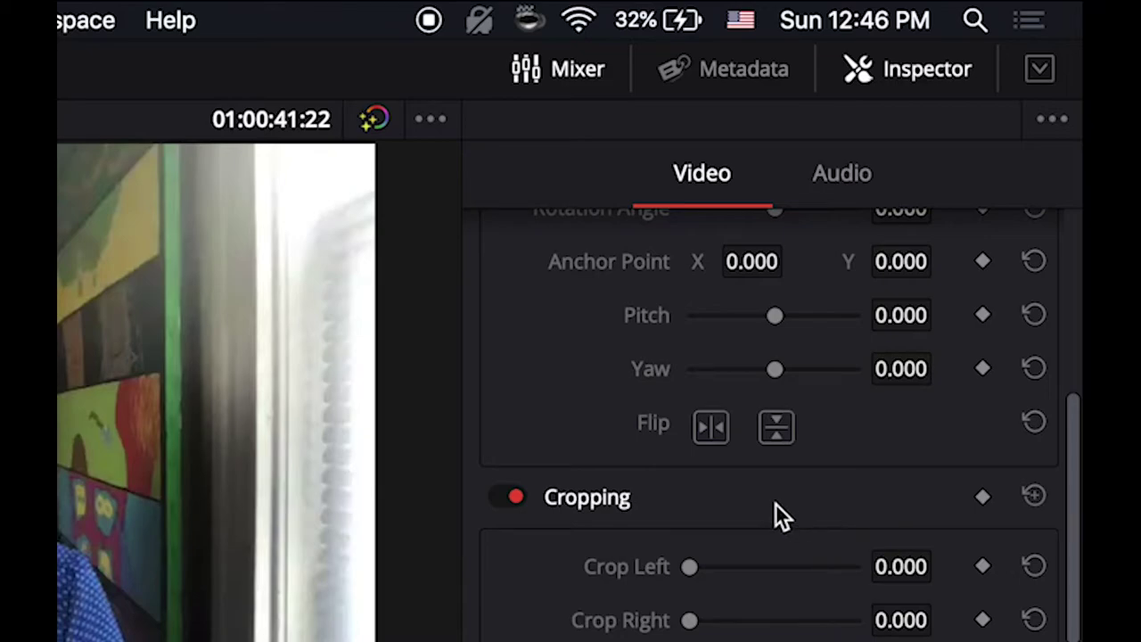
{"action": "scroll", "coordinate": [775, 512], "scroll_direction": "down", "scroll_amount": 3}
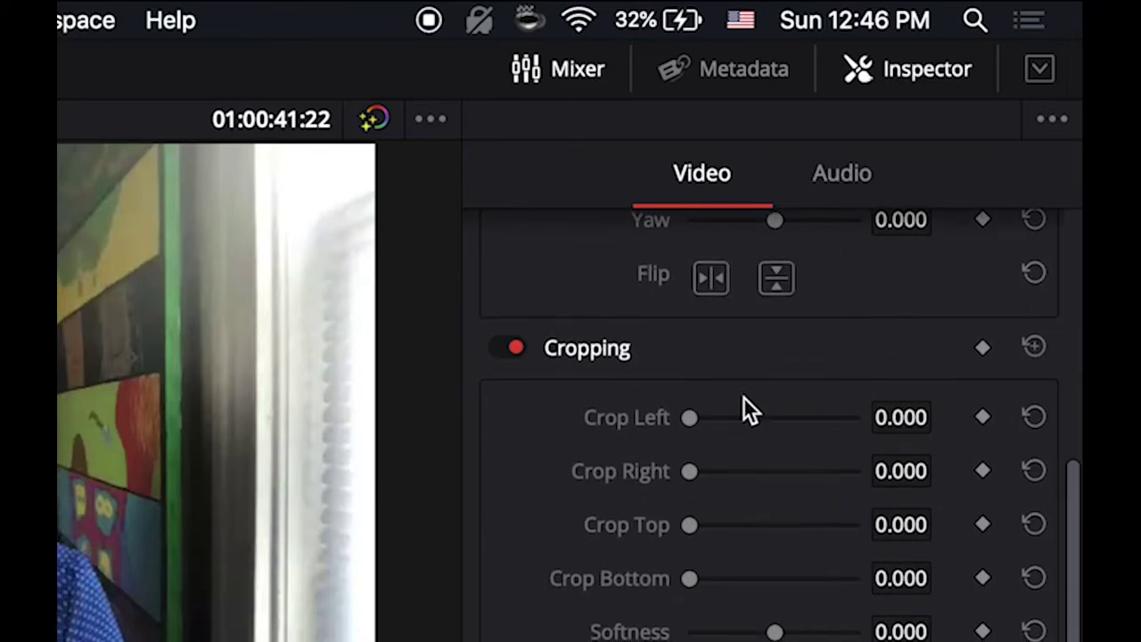
{"action": "left_click_drag", "start_coordinate": [684, 569], "coordinate": [631, 584]}
{"action": "left_click_drag", "start_coordinate": [690, 524], "coordinate": [650, 526]}
{"action": "left_click_drag", "start_coordinate": [689, 470], "coordinate": [635, 492]}
{"action": "left_click_drag", "start_coordinate": [688, 416], "coordinate": [572, 467]}
{"action": "scroll", "coordinate": [648, 579], "scroll_direction": "up", "scroll_amount": 3}
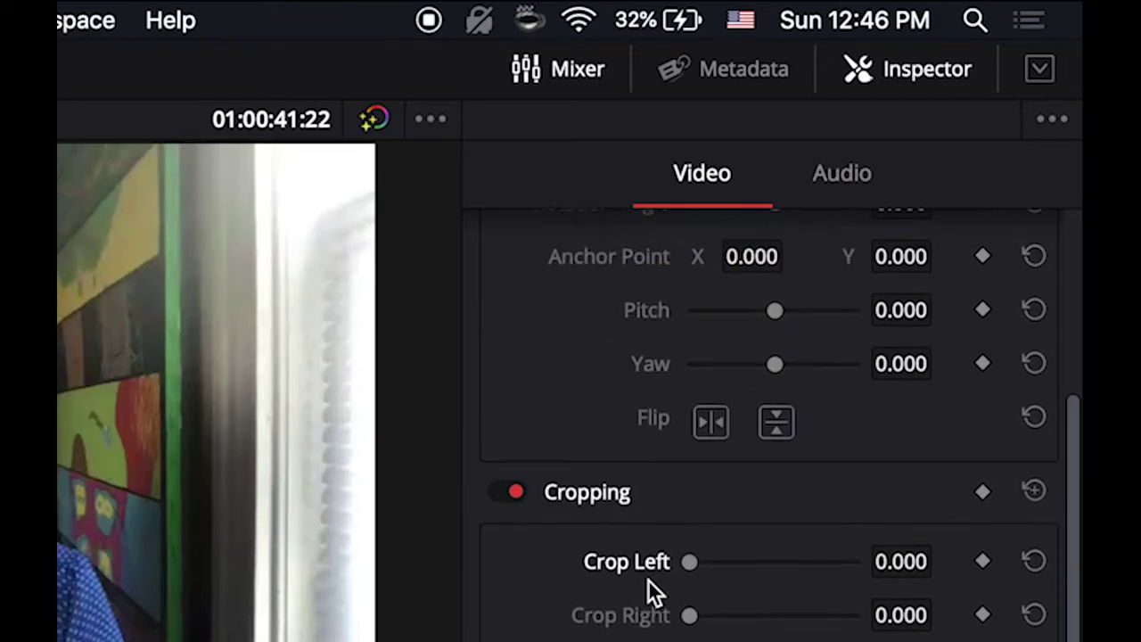
{"action": "scroll", "coordinate": [648, 580], "scroll_direction": "up", "scroll_amount": 5}
{"action": "scroll", "coordinate": [648, 580], "scroll_direction": "down", "scroll_amount": 2}
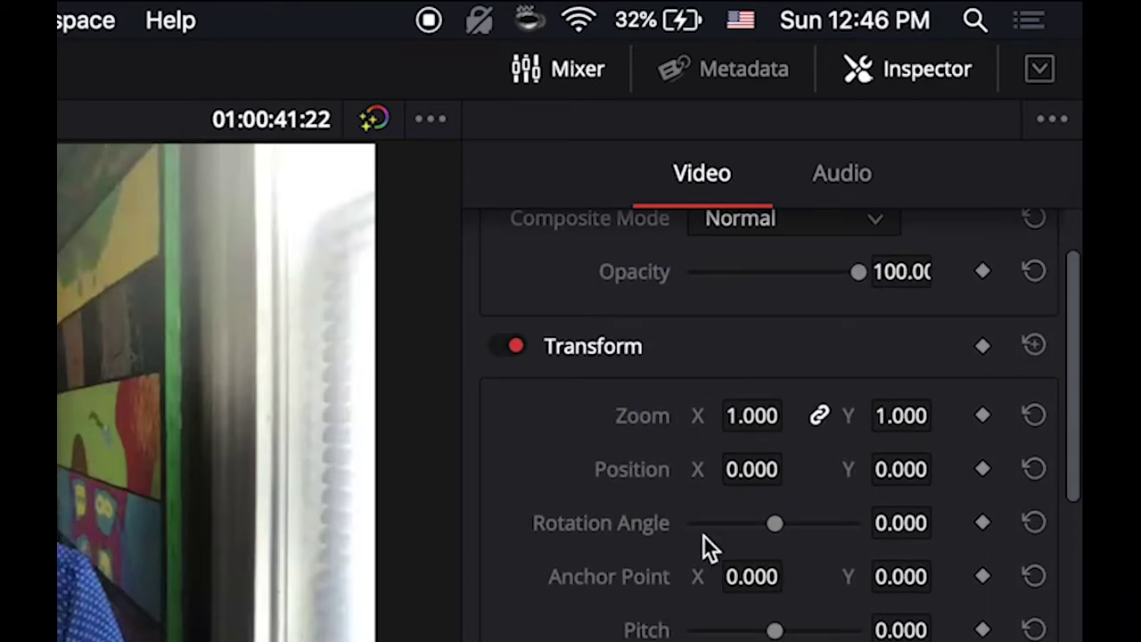
Try Zoom 1.240, anchor point -56 and pitch, then undo Transform back to defaults.
{"action": "mouse_move", "coordinate": [752, 415]}
{"action": "left_mouse_down"}
{"action": "mouse_move", "coordinate": [800, 415]}
{"action": "mouse_move", "coordinate": [744, 415]}
{"action": "mouse_move", "coordinate": [754, 420]}
{"action": "left_mouse_up"}
{"action": "left_click_drag", "start_coordinate": [749, 469], "coordinate": [833, 468]}
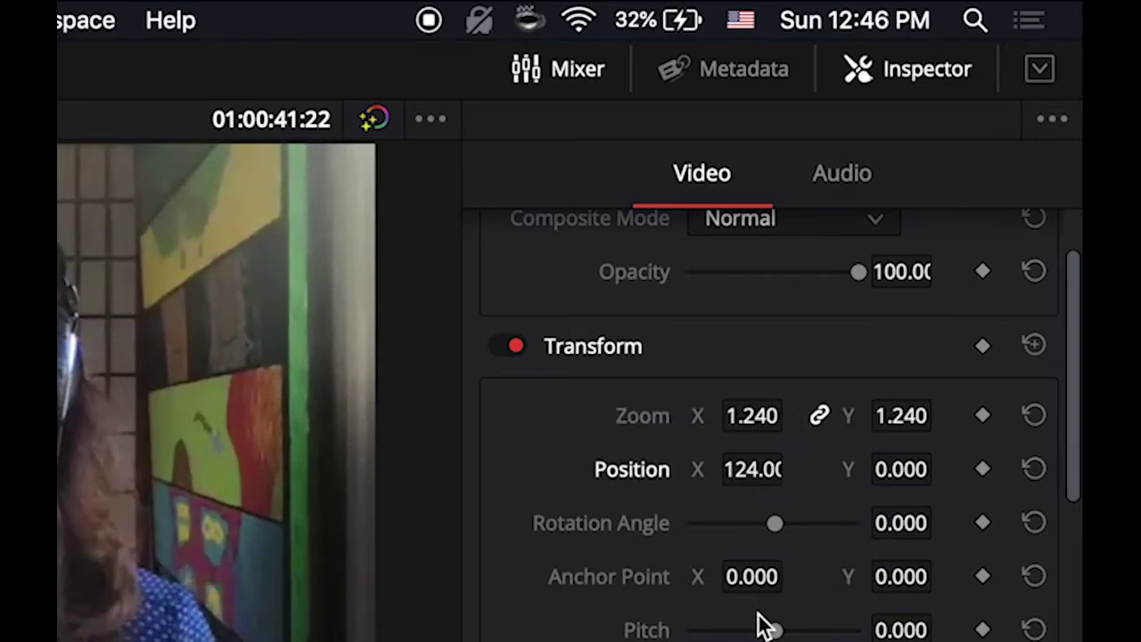
{"action": "mouse_move", "coordinate": [758, 580]}
{"action": "left_mouse_down"}
{"action": "mouse_move", "coordinate": [792, 576]}
{"action": "mouse_move", "coordinate": [764, 579]}
{"action": "left_mouse_up"}
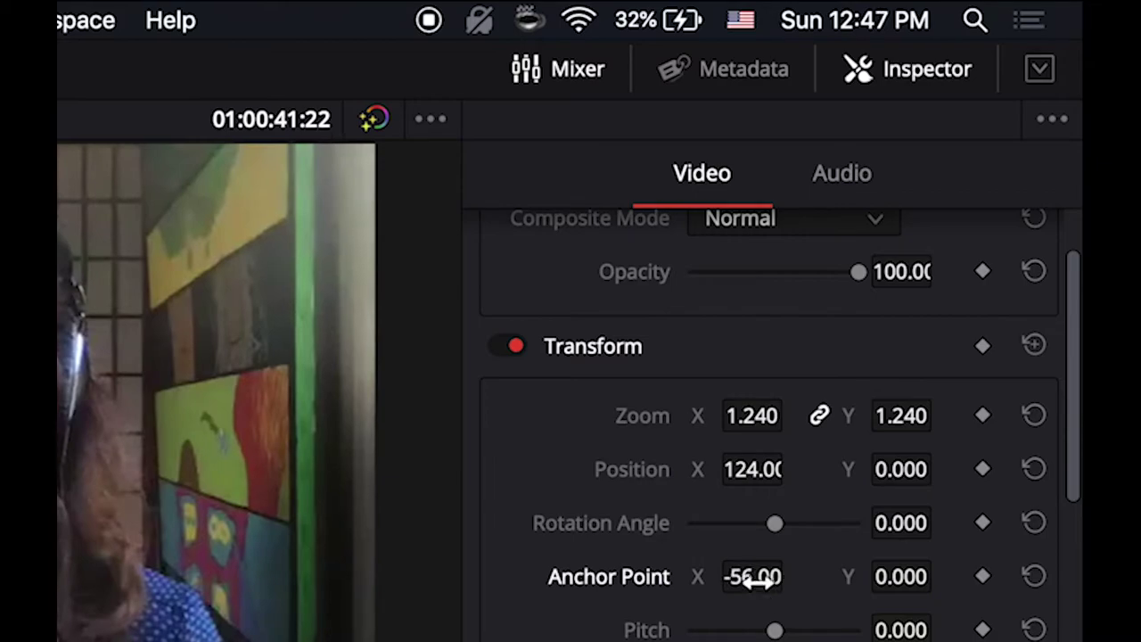
{"action": "mouse_move", "coordinate": [775, 624]}
{"action": "left_mouse_down"}
{"action": "mouse_move", "coordinate": [805, 629]}
{"action": "mouse_move", "coordinate": [708, 629]}
{"action": "mouse_move", "coordinate": [757, 631]}
{"action": "left_mouse_up"}
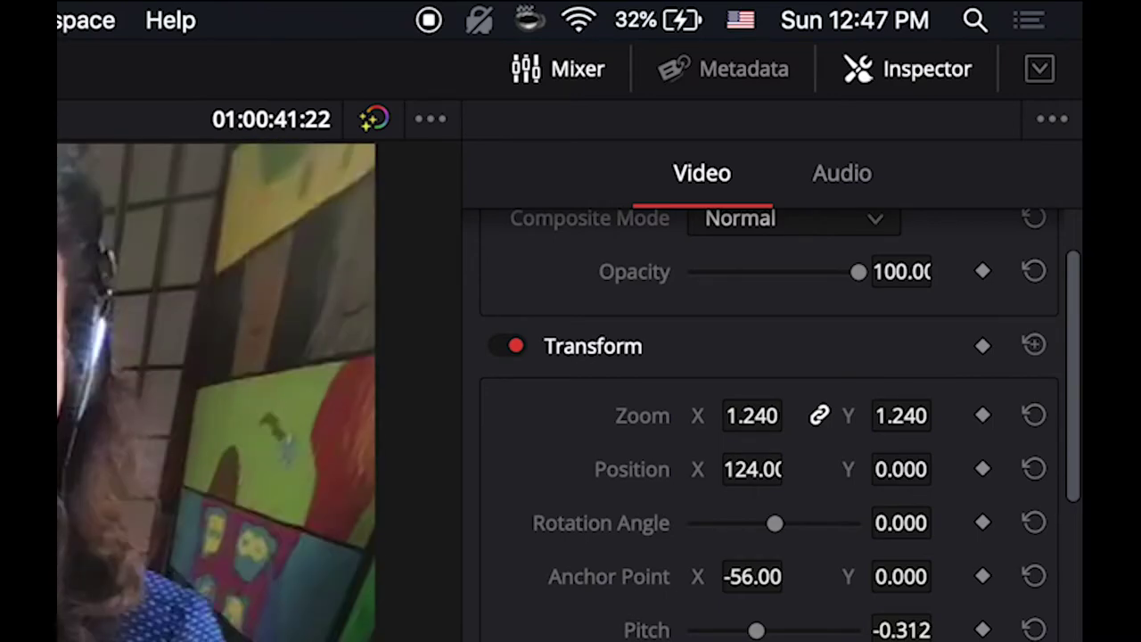
{"action": "key", "text": "super+z"}
{"action": "key", "text": "super+z"}
{"action": "key", "text": "super+z"}
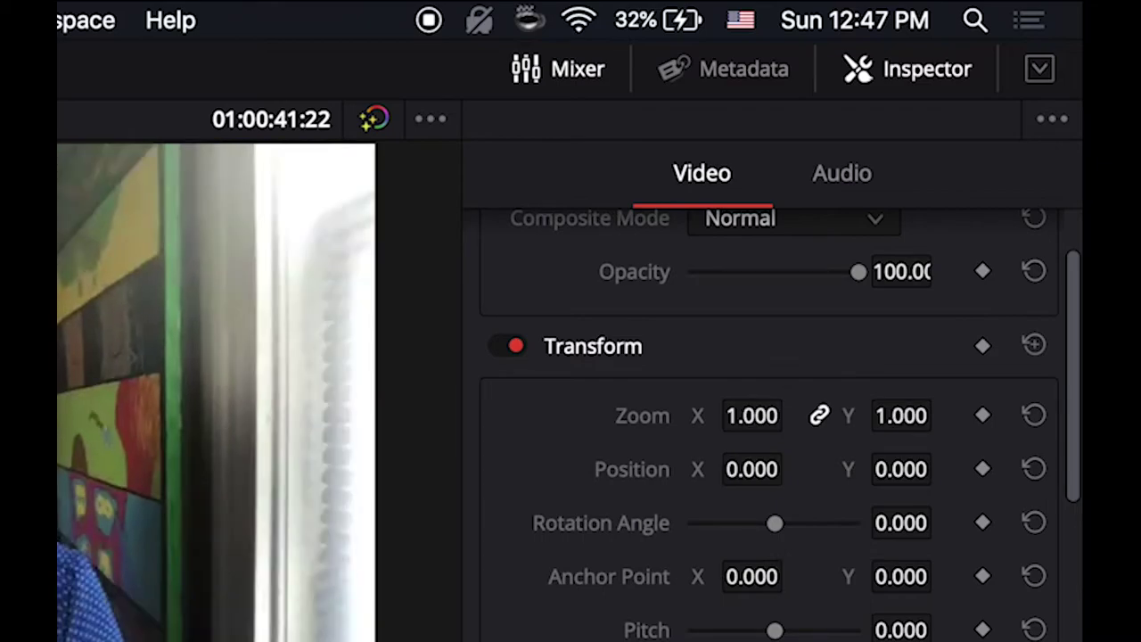
Shift the picture right to Position X 118, then reset horizontal position.
{"action": "scroll", "coordinate": [727, 526], "scroll_direction": "down", "scroll_amount": 5}
{"action": "scroll", "coordinate": [727, 525], "scroll_direction": "up", "scroll_amount": 4}
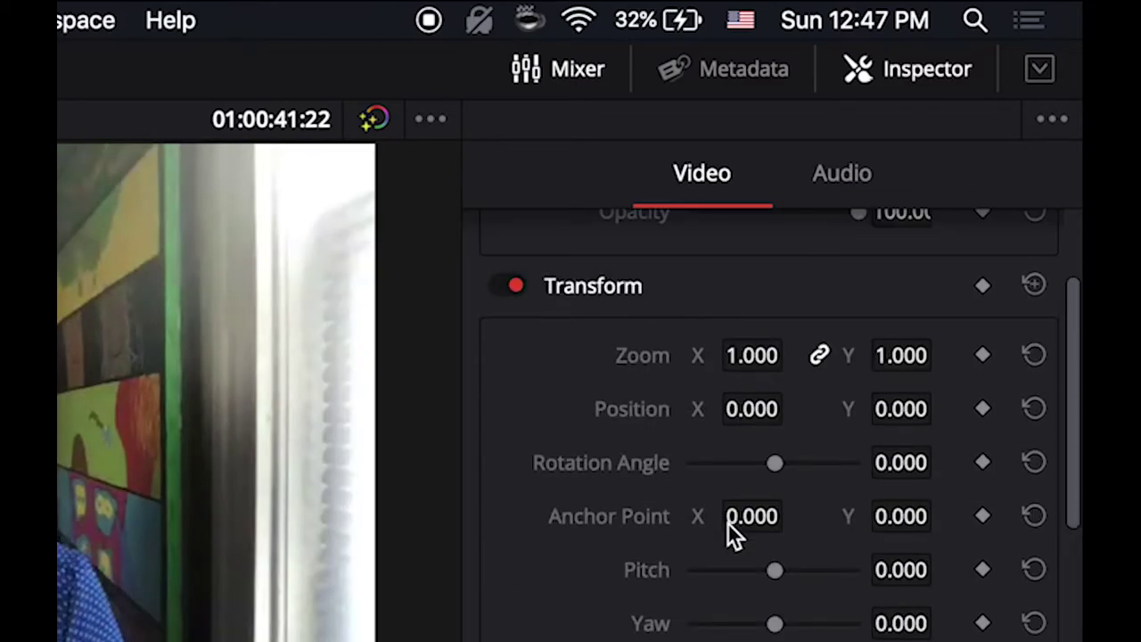
{"action": "left_click_drag", "start_coordinate": [754, 408], "coordinate": [809, 409]}
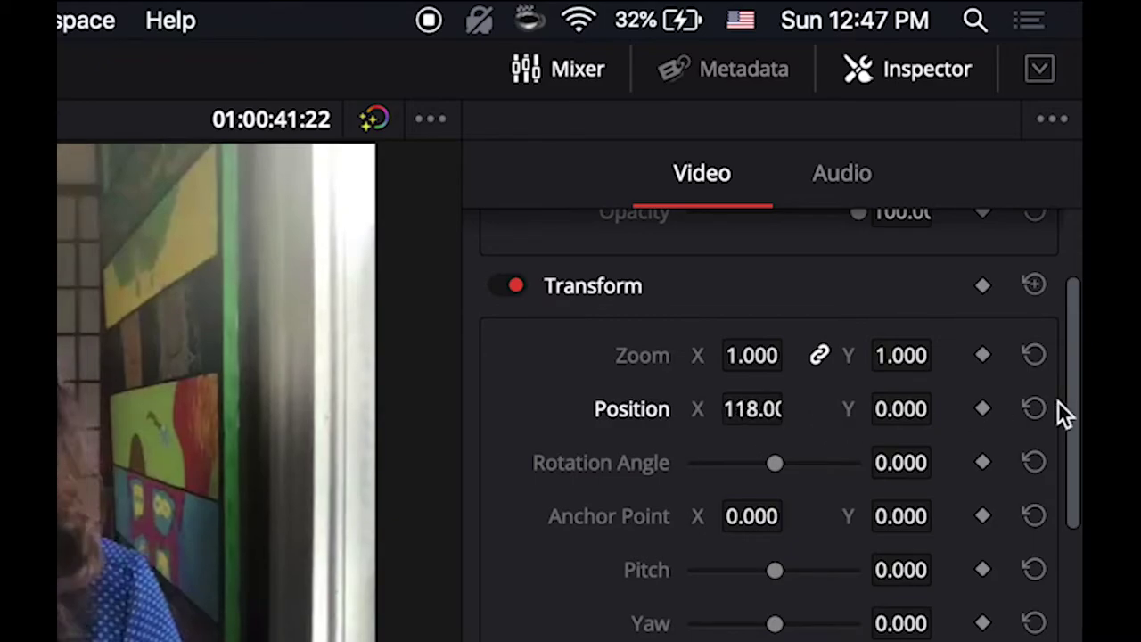
{"action": "left_click", "coordinate": [1033, 409]}
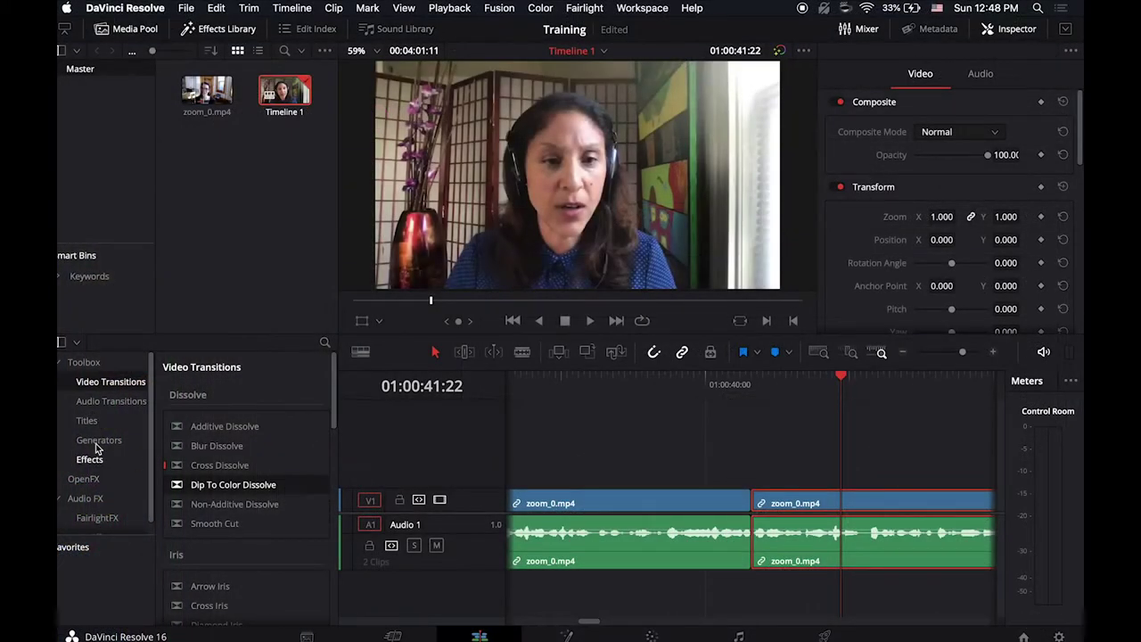
Search OpenFX for 'blur' and apply Gaussian Blur to the second V1 clip.
{"action": "scroll", "coordinate": [95, 442], "scroll_direction": "down", "scroll_amount": 1}
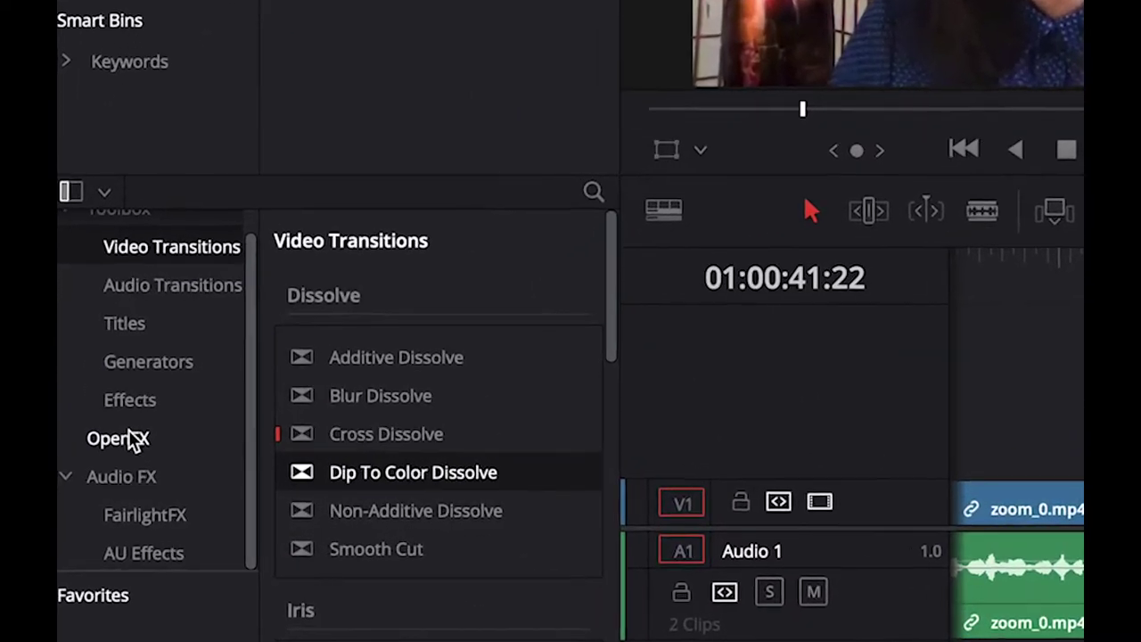
{"action": "left_click", "coordinate": [89, 465]}
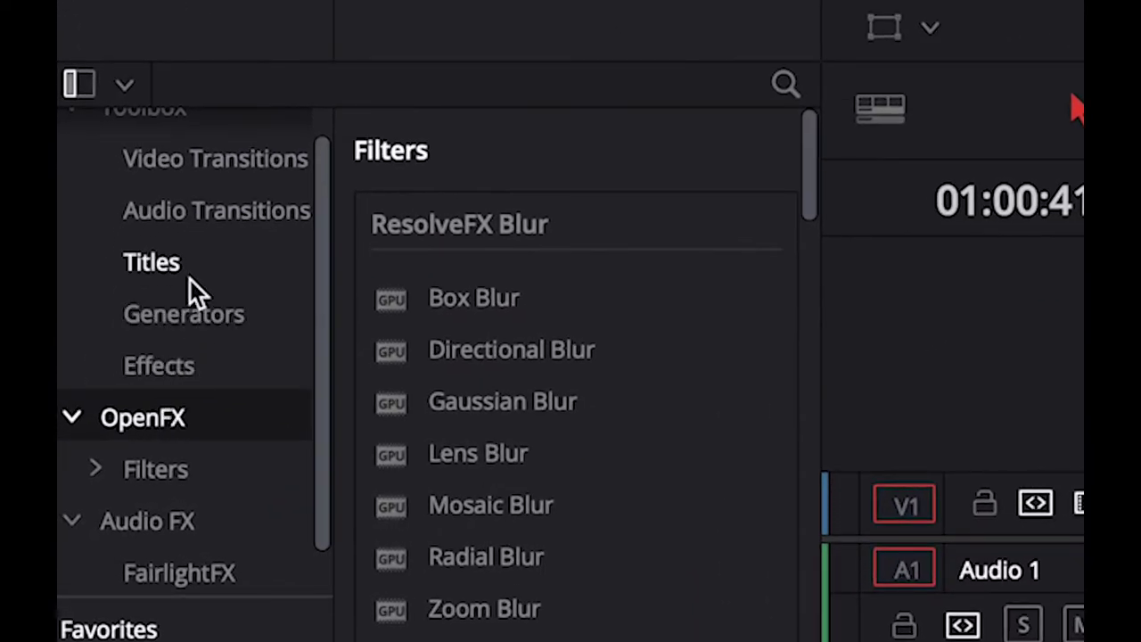
{"action": "scroll", "coordinate": [603, 390], "scroll_direction": "down", "scroll_amount": 20}
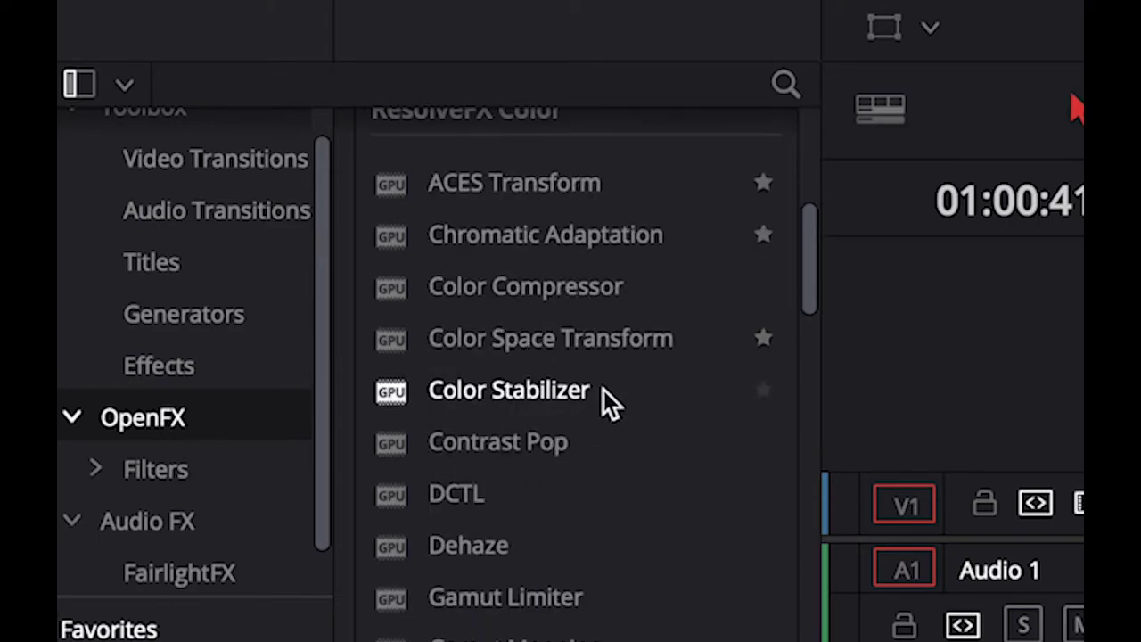
{"action": "scroll", "coordinate": [603, 392], "scroll_direction": "up", "scroll_amount": 8}
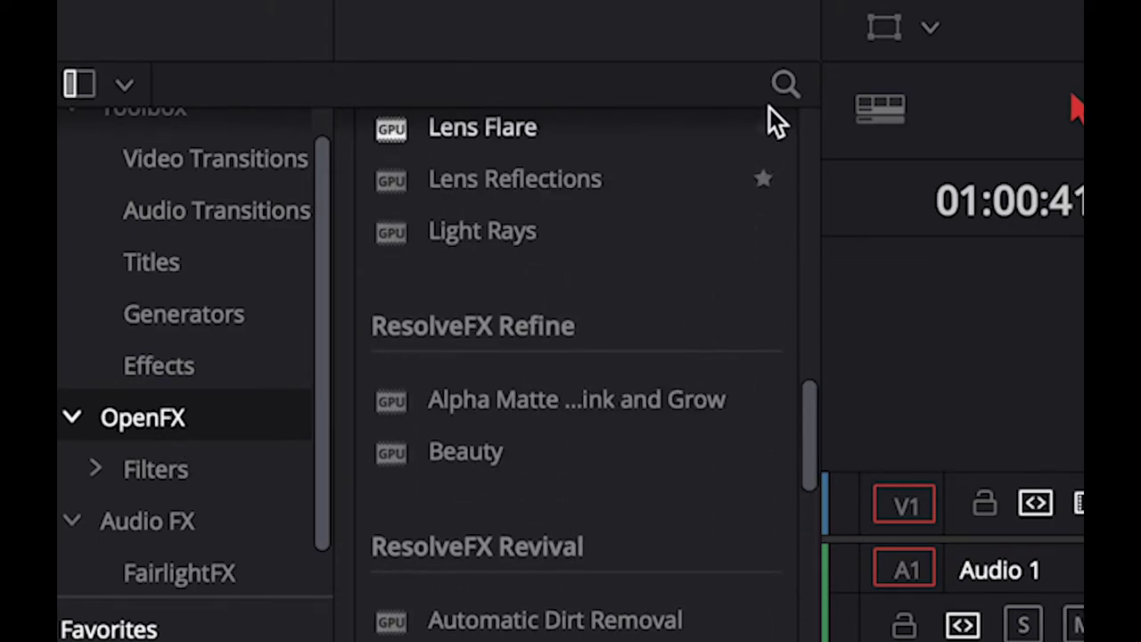
{"action": "left_click", "coordinate": [787, 82]}
{"action": "type", "text": "blur"}
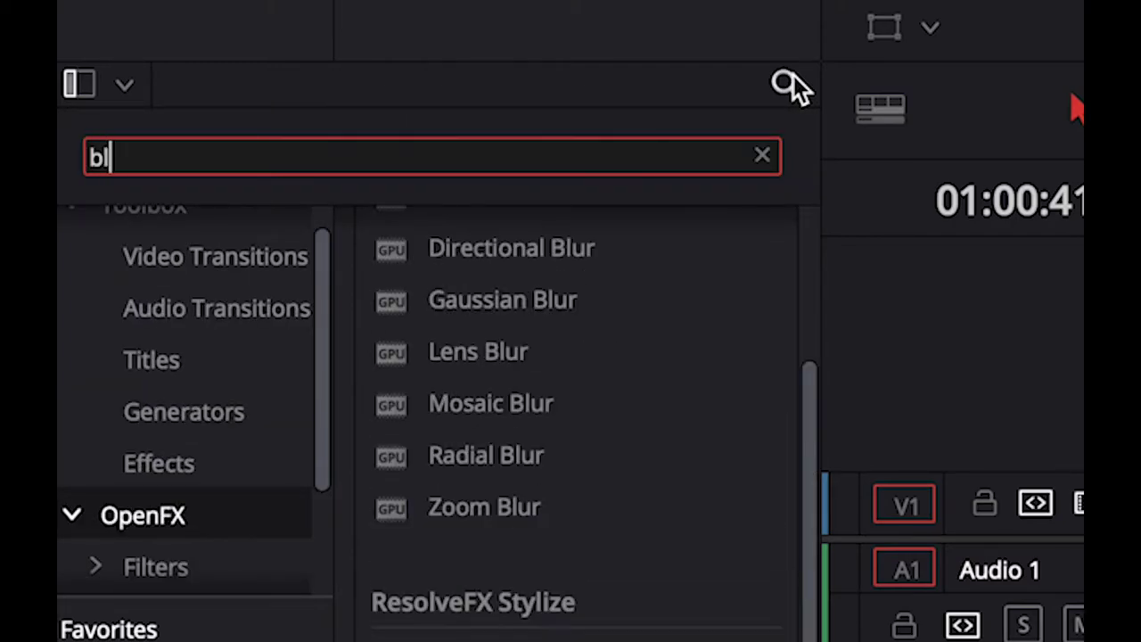
{"action": "left_click", "coordinate": [507, 351]}
{"action": "left_click_drag", "start_coordinate": [506, 350], "coordinate": [871, 403]}
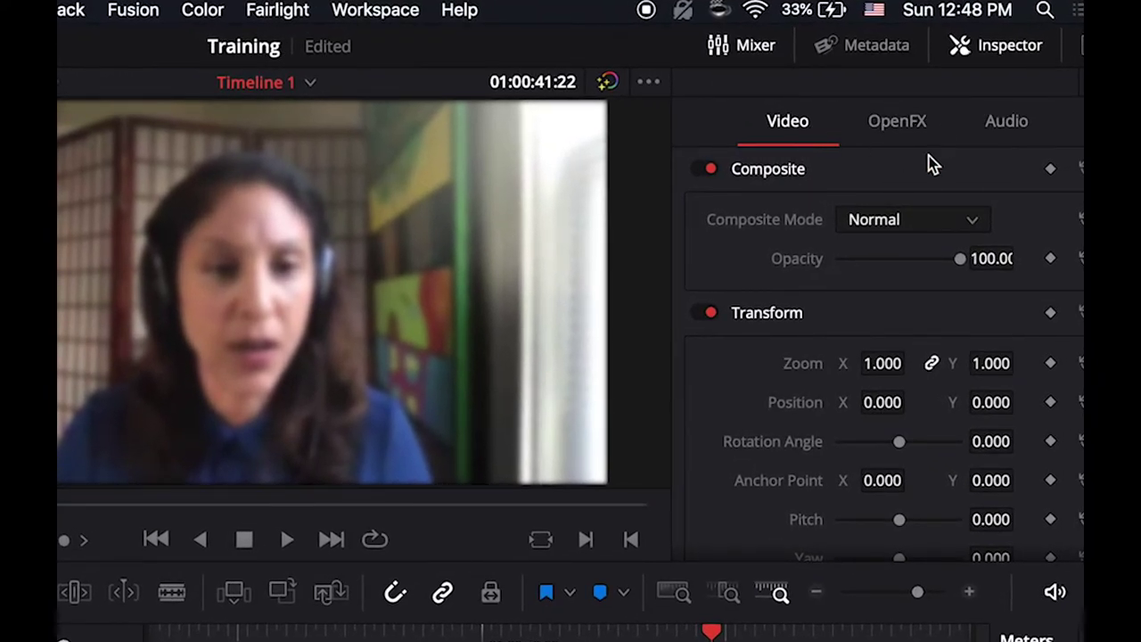
Set the ganged Gaussian Blur strength to 0.868 with a 0.338 blend.
{"action": "left_click", "coordinate": [914, 125]}
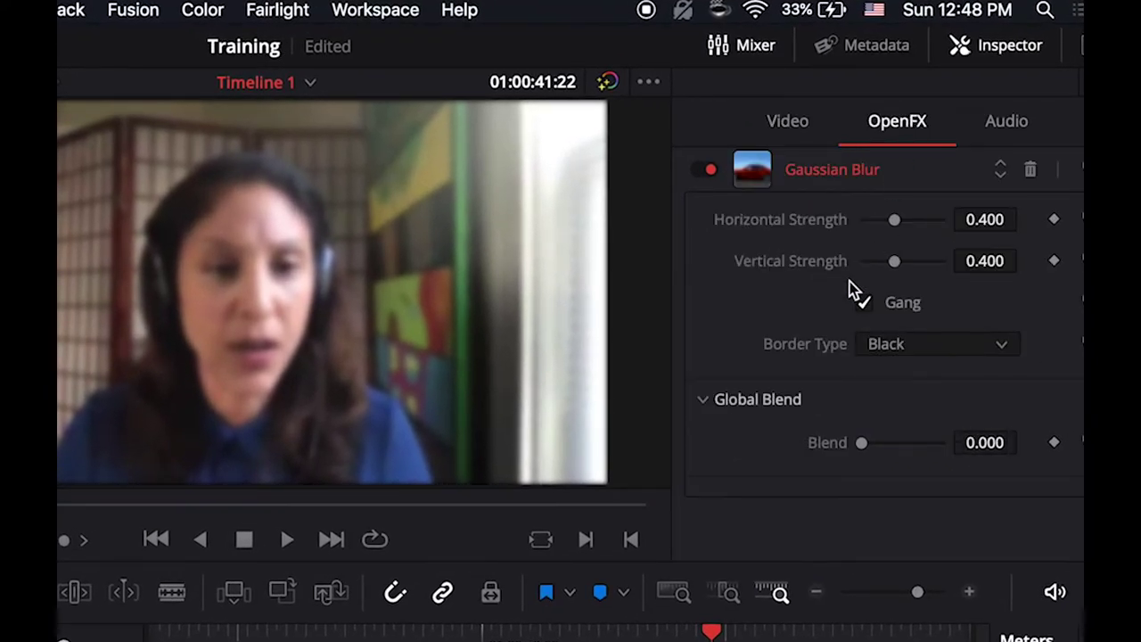
{"action": "left_click_drag", "start_coordinate": [895, 220], "coordinate": [920, 230]}
{"action": "left_click_drag", "start_coordinate": [862, 443], "coordinate": [891, 451]}
{"action": "mouse_move", "coordinate": [918, 223]}
{"action": "left_mouse_down"}
{"action": "mouse_move", "coordinate": [894, 225]}
{"action": "mouse_move", "coordinate": [936, 230]}
{"action": "left_mouse_up"}
Toggle the blur off and on to compare, stop playback at 01:00:42:05, and show Titles.
{"action": "left_click", "coordinate": [702, 172]}
{"action": "left_click", "coordinate": [704, 171]}
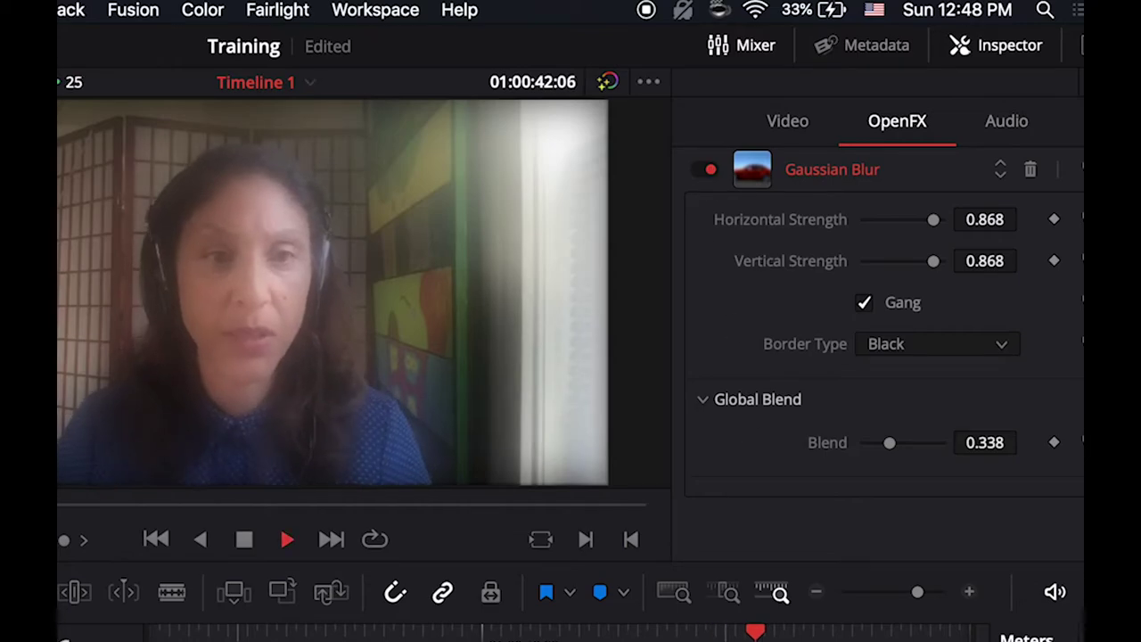
{"action": "key", "text": "space"}
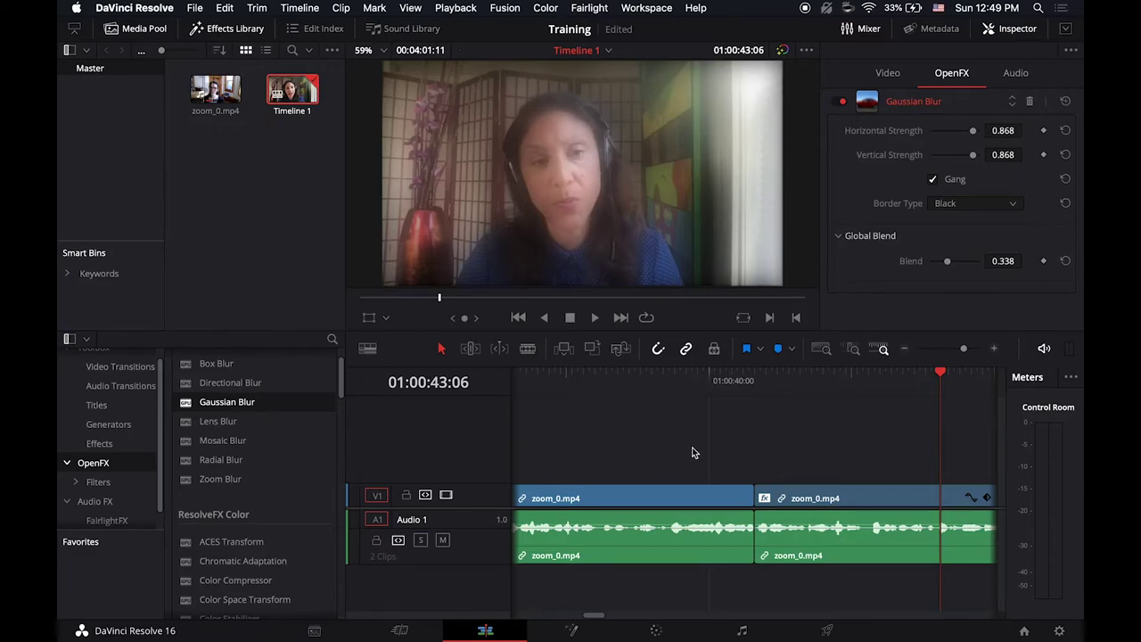
{"action": "left_click", "coordinate": [866, 381]}
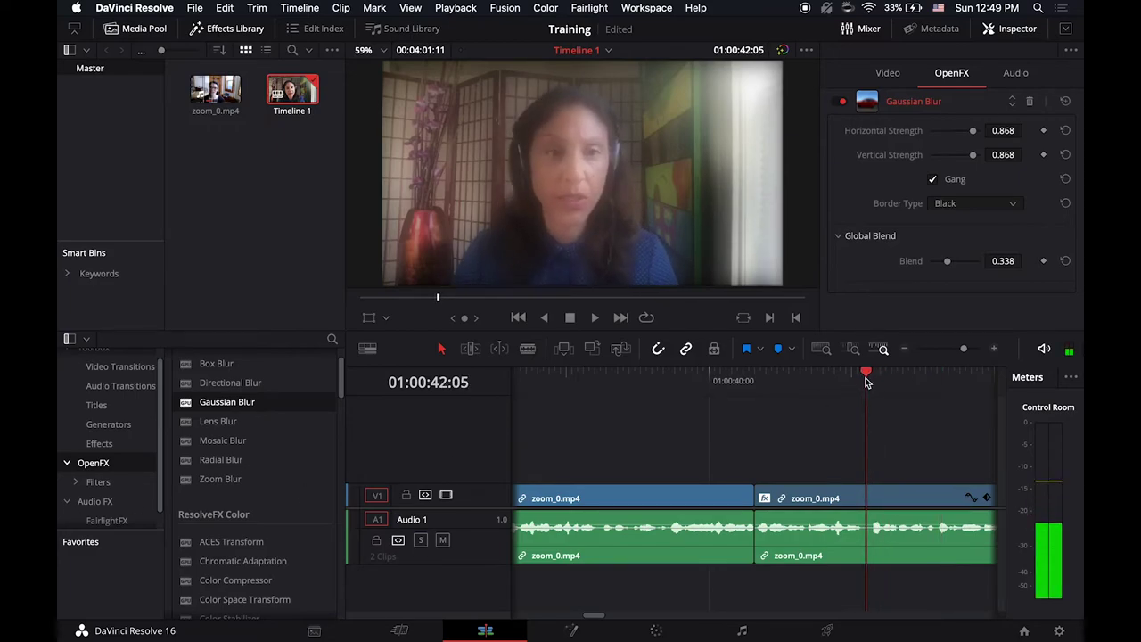
{"action": "scroll", "coordinate": [104, 464], "scroll_direction": "up", "scroll_amount": 1}
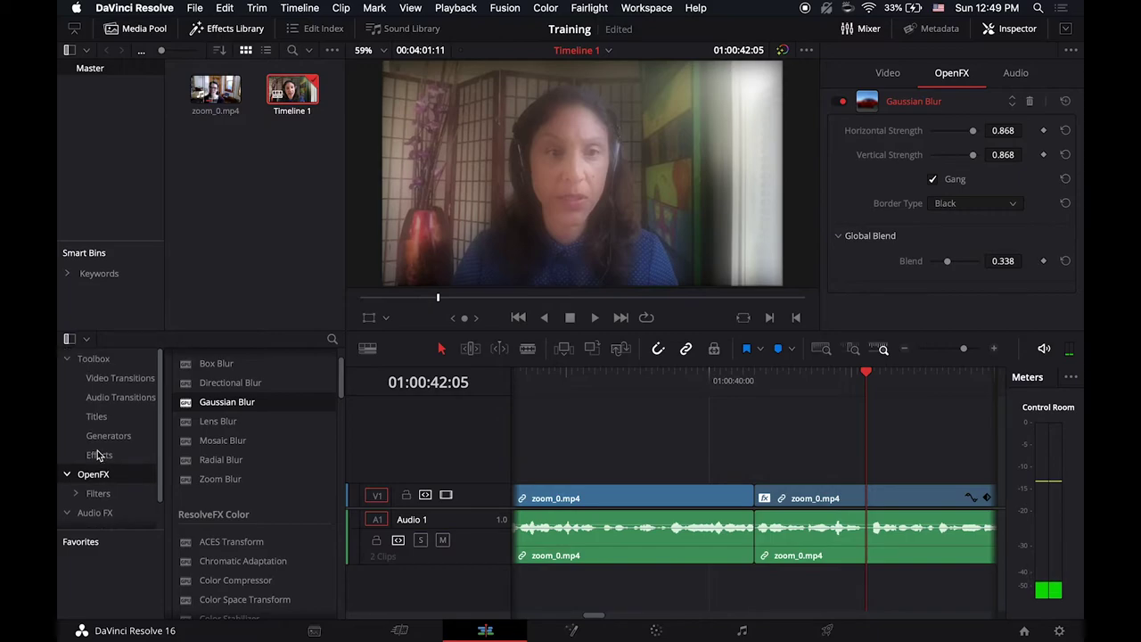
{"action": "left_click", "coordinate": [97, 417]}
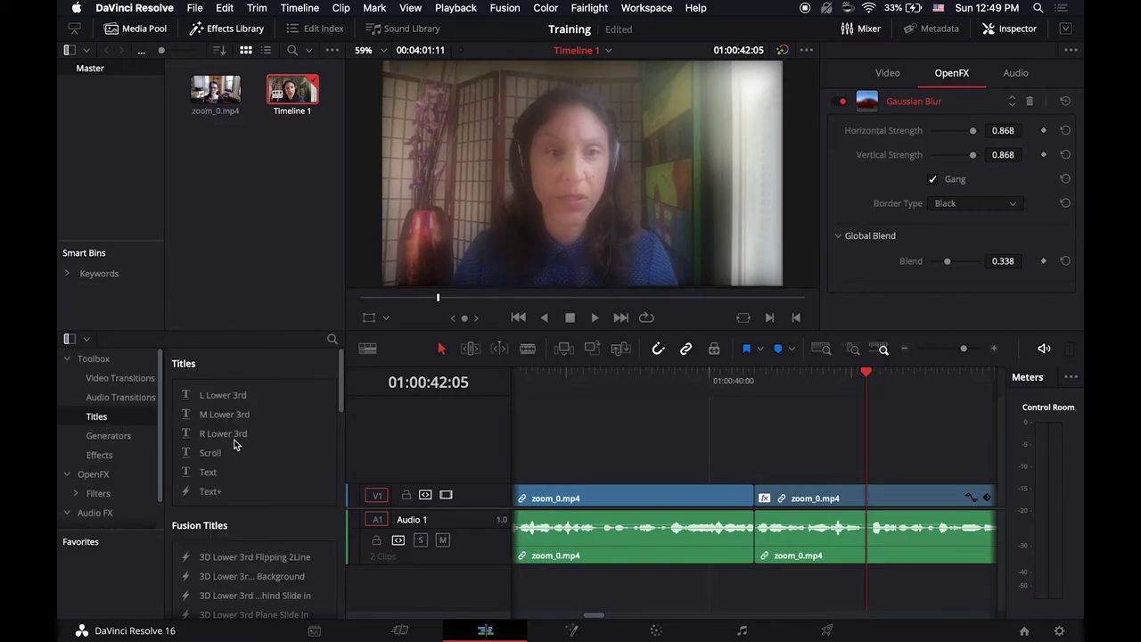
Drop an M Lower 3rd title onto V2 and change its main line to 'SMC Training'.
{"action": "left_click_drag", "start_coordinate": [222, 400], "coordinate": [836, 467]}
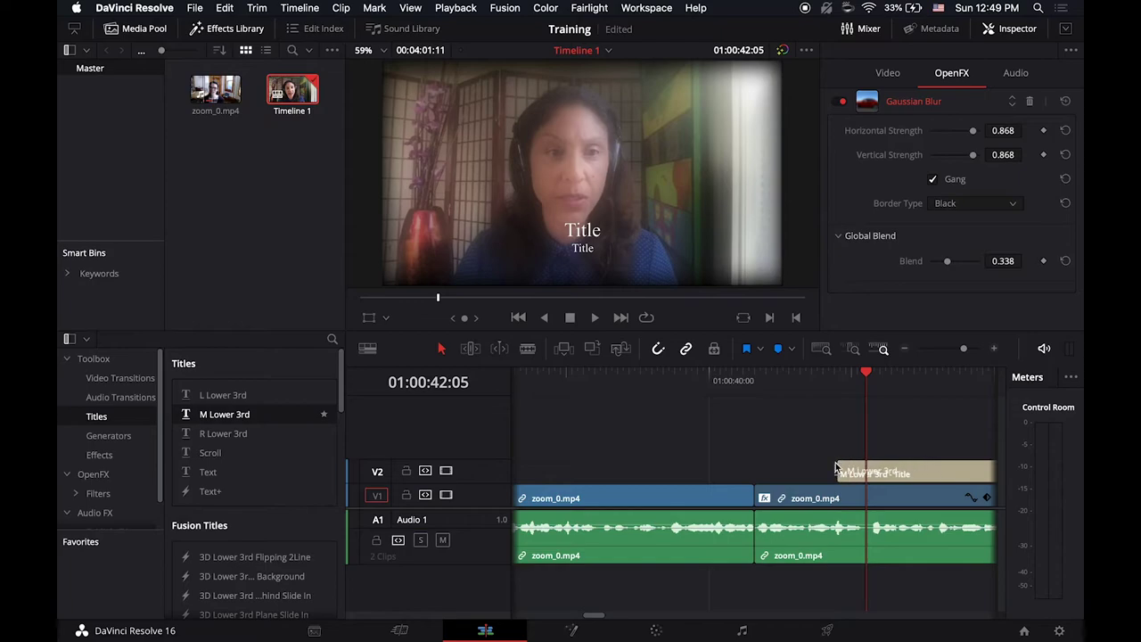
{"action": "left_click", "coordinate": [894, 470]}
{"action": "triple_click", "coordinate": [909, 137]}
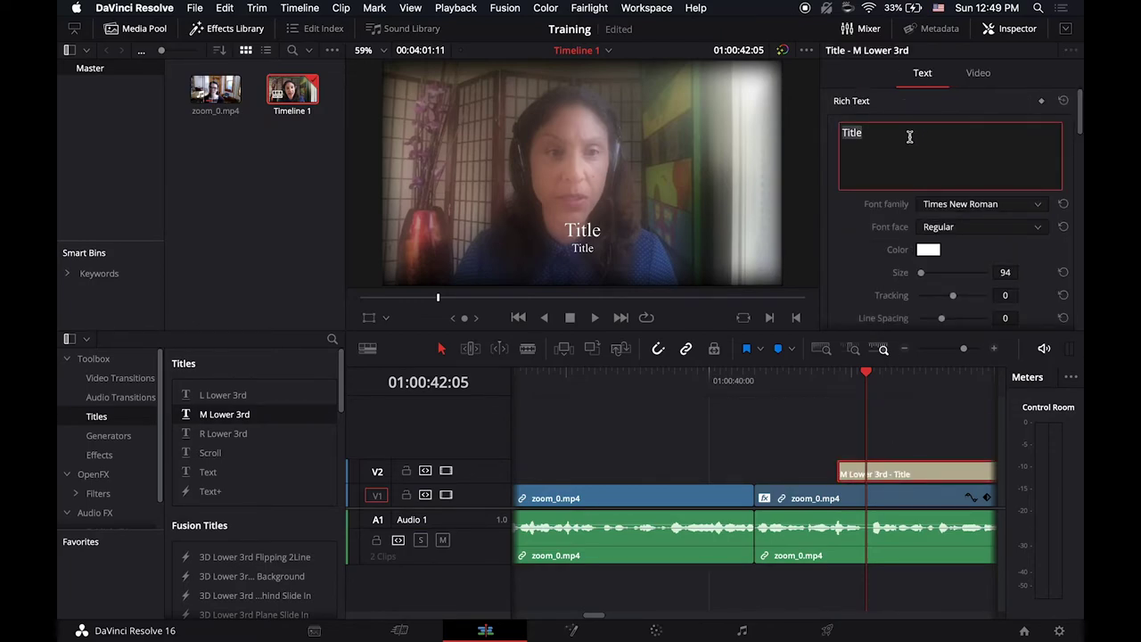
{"action": "type", "text": "T"}
{"action": "type", "text": "SMC"}
{"action": "type", "text": "raining"}
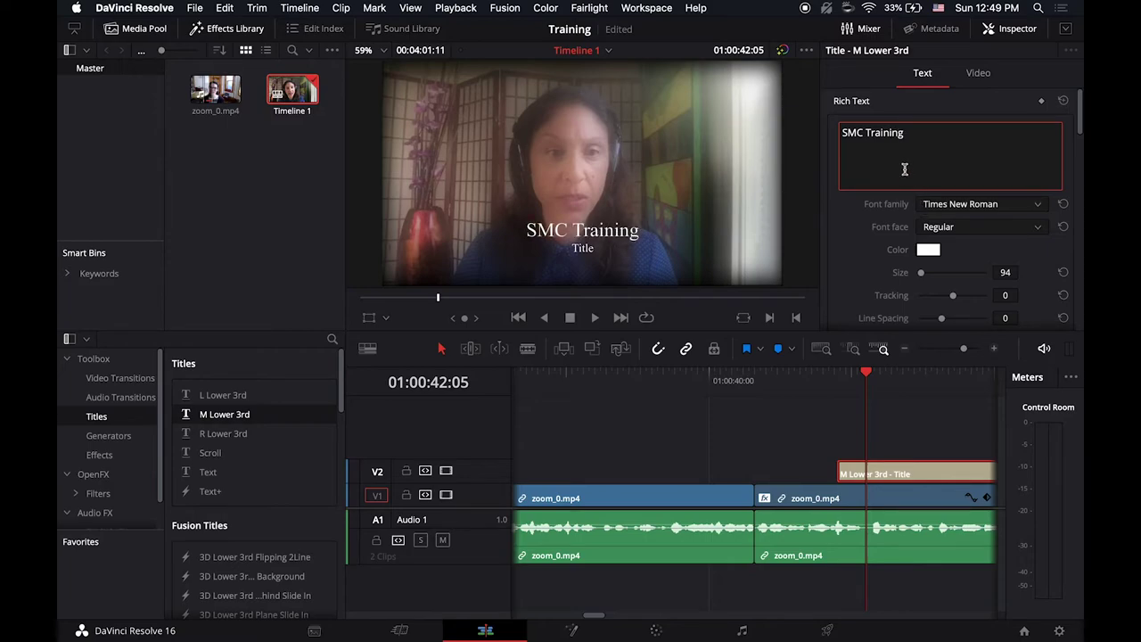
Replace the lower-third's subtitle placeholder with 'With This Video'.
{"action": "scroll", "coordinate": [904, 169], "scroll_direction": "down", "scroll_amount": 5}
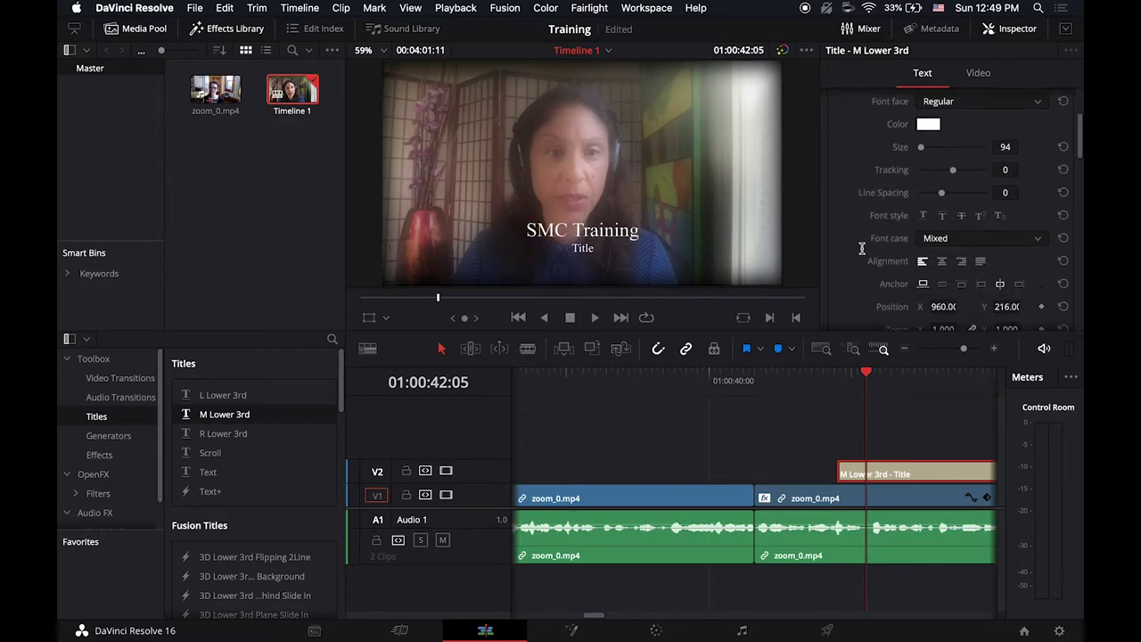
{"action": "left_click", "coordinate": [912, 191]}
{"action": "double_click", "coordinate": [912, 190]}
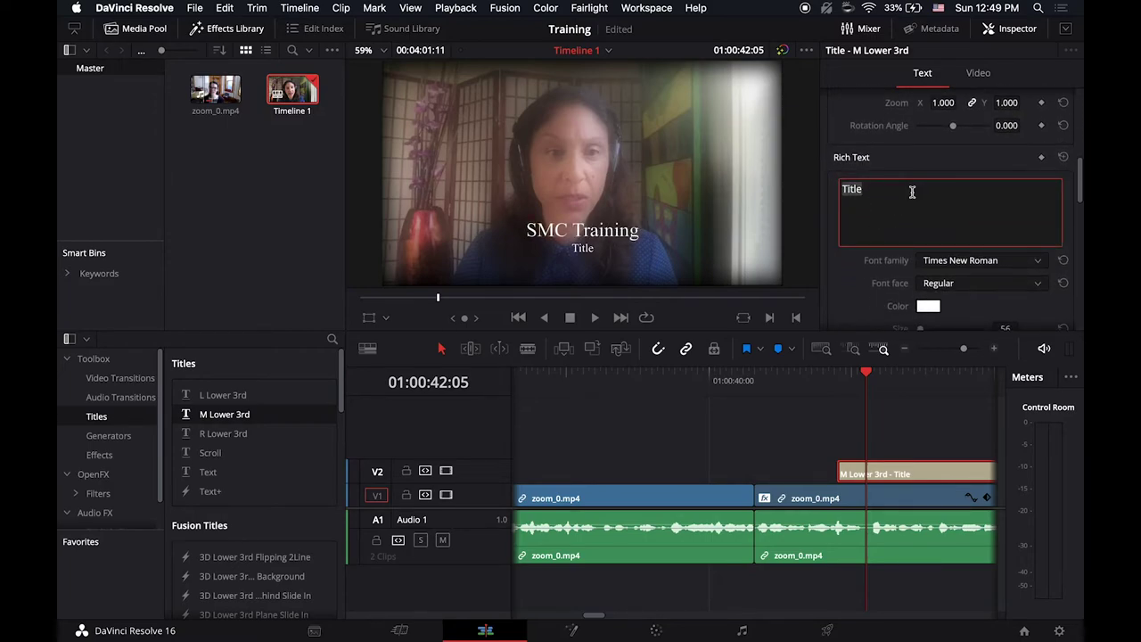
{"action": "type", "text": "With This Video"}
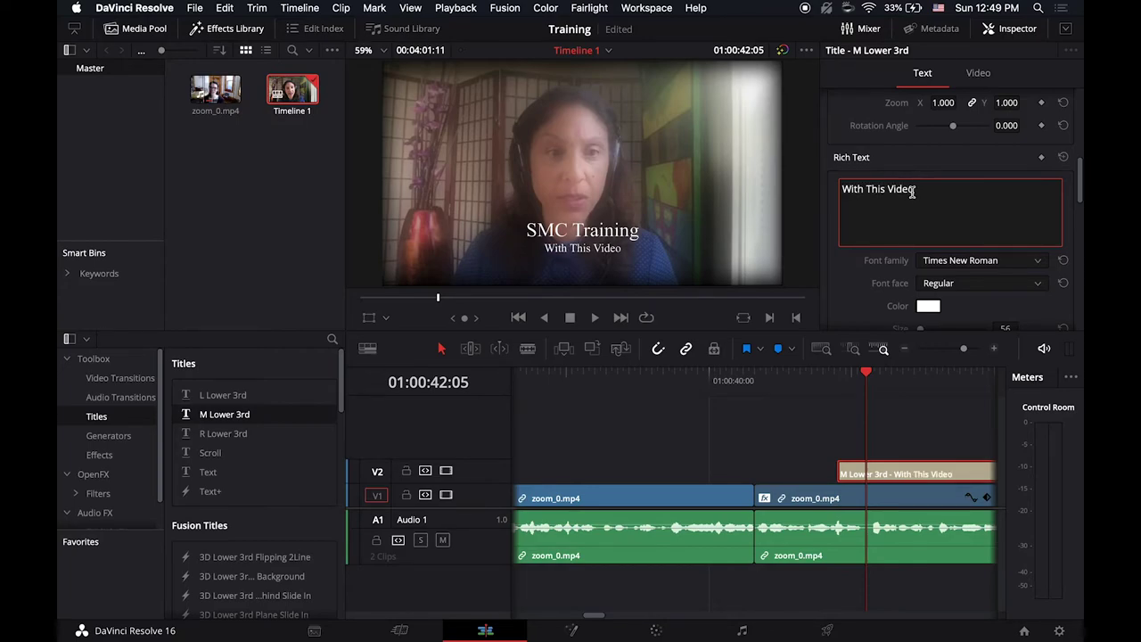
Change the subtitle's font family to Waseem.
{"action": "scroll", "coordinate": [887, 232], "scroll_direction": "down", "scroll_amount": 5}
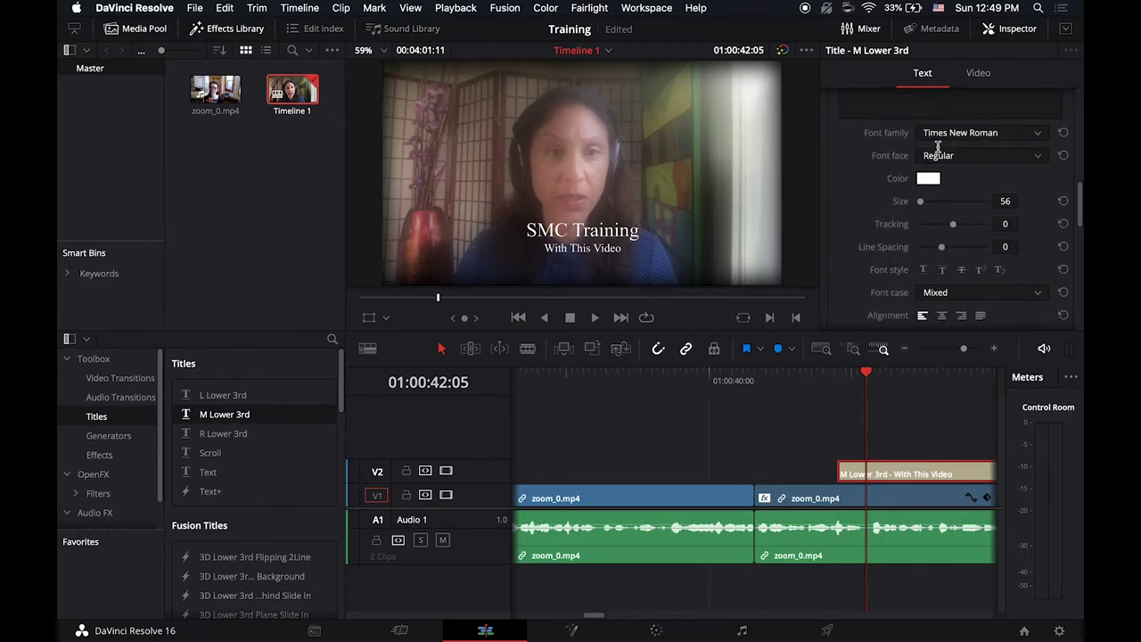
{"action": "left_click", "coordinate": [973, 134]}
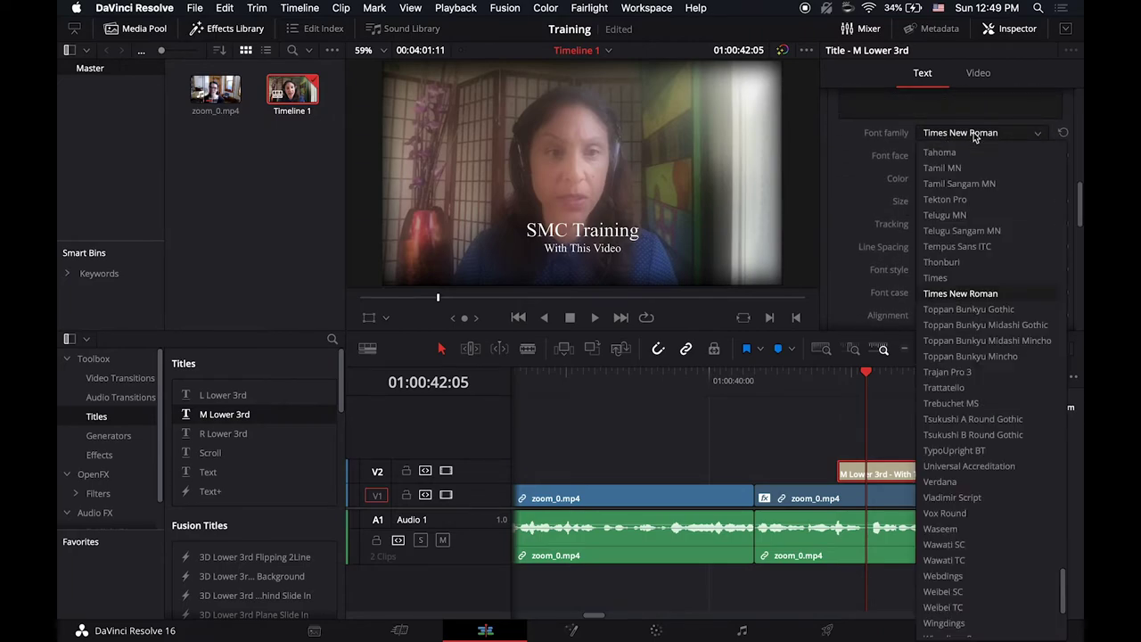
{"action": "left_click", "coordinate": [980, 466]}
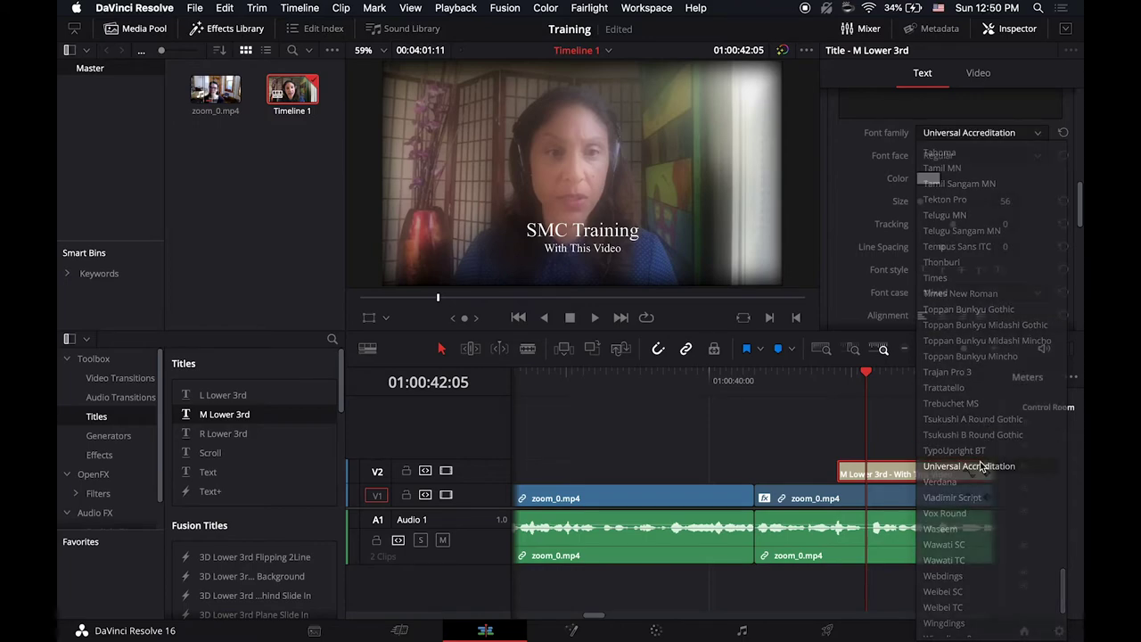
{"action": "left_click", "coordinate": [1025, 135]}
{"action": "left_click", "coordinate": [989, 356]}
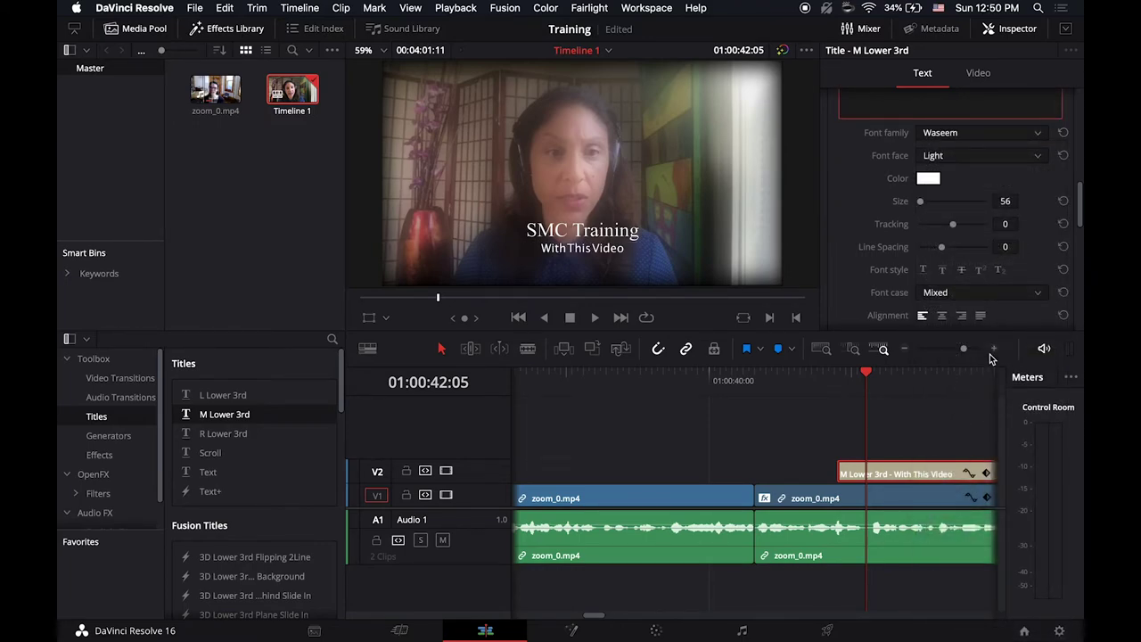
Tighten the subtitle line spacing to -209 and place a Text title on V3.
{"action": "left_click_drag", "start_coordinate": [941, 247], "coordinate": [971, 227]}
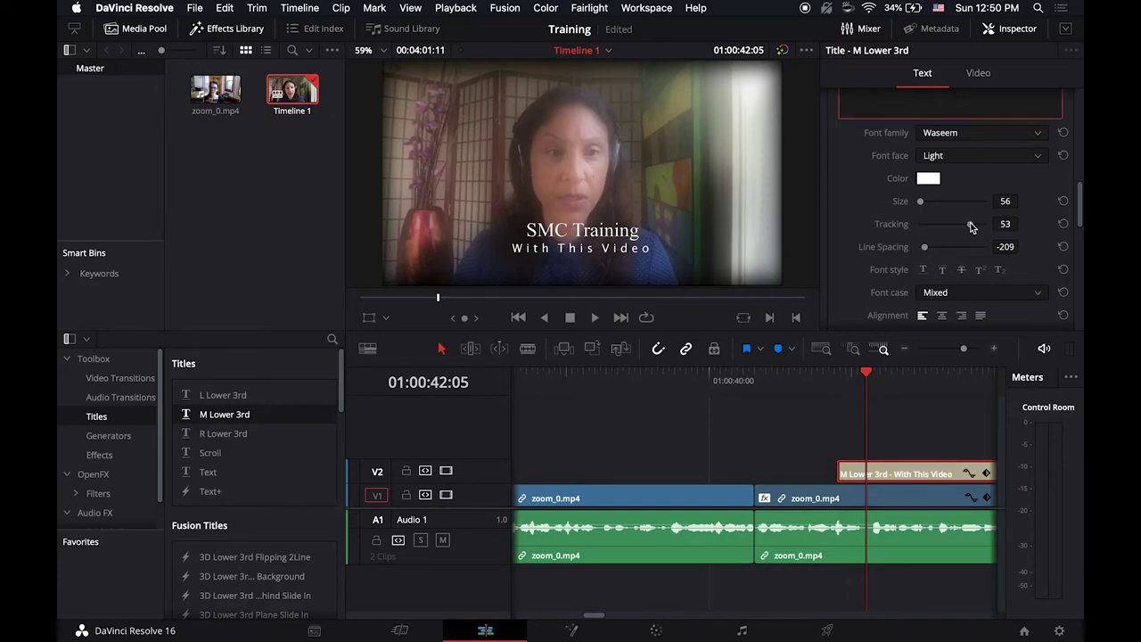
{"action": "left_click_drag", "start_coordinate": [204, 471], "coordinate": [571, 458]}
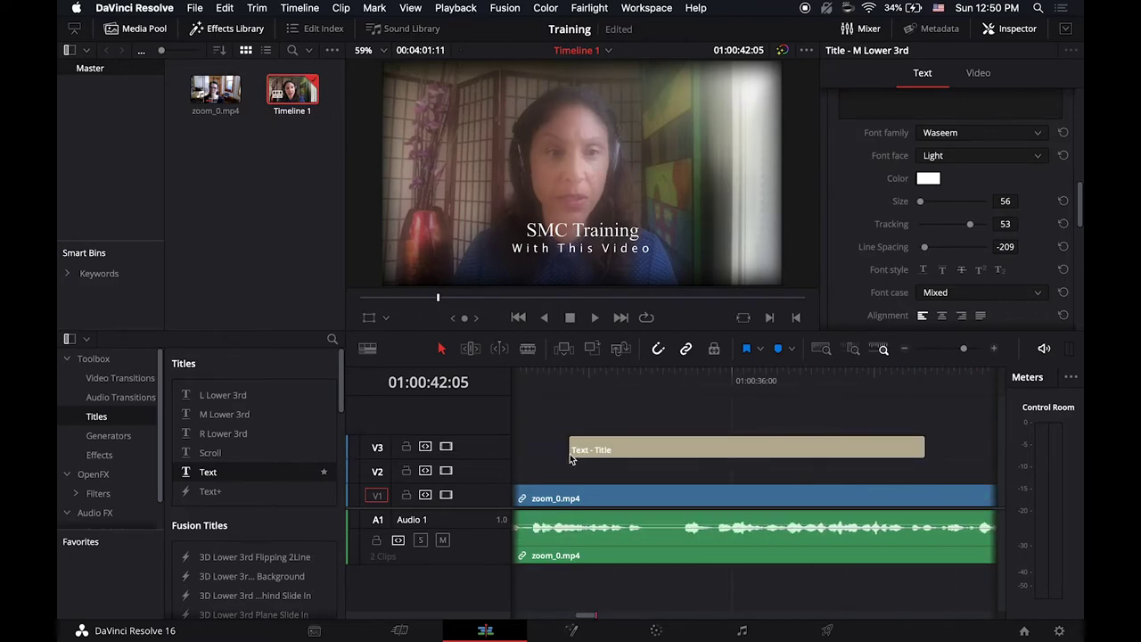
{"action": "left_click", "coordinate": [655, 381]}
Change the V3 Text title's wording to 'This is Text'.
{"action": "left_click", "coordinate": [674, 453]}
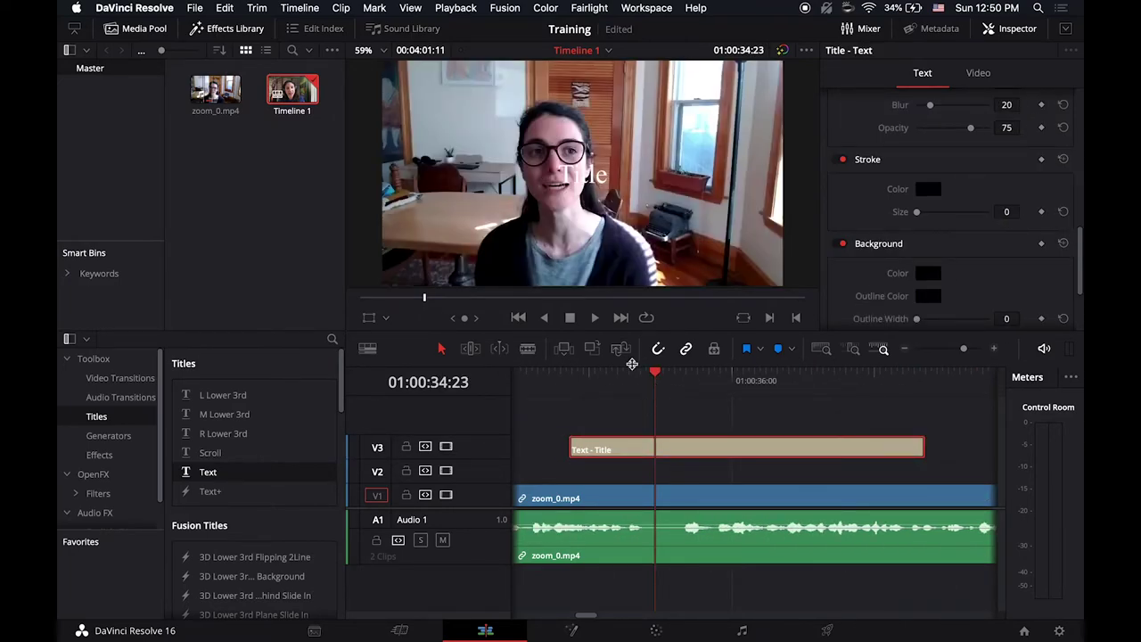
{"action": "scroll", "coordinate": [993, 138], "scroll_direction": "up", "scroll_amount": 5}
{"action": "triple_click", "coordinate": [947, 147]}
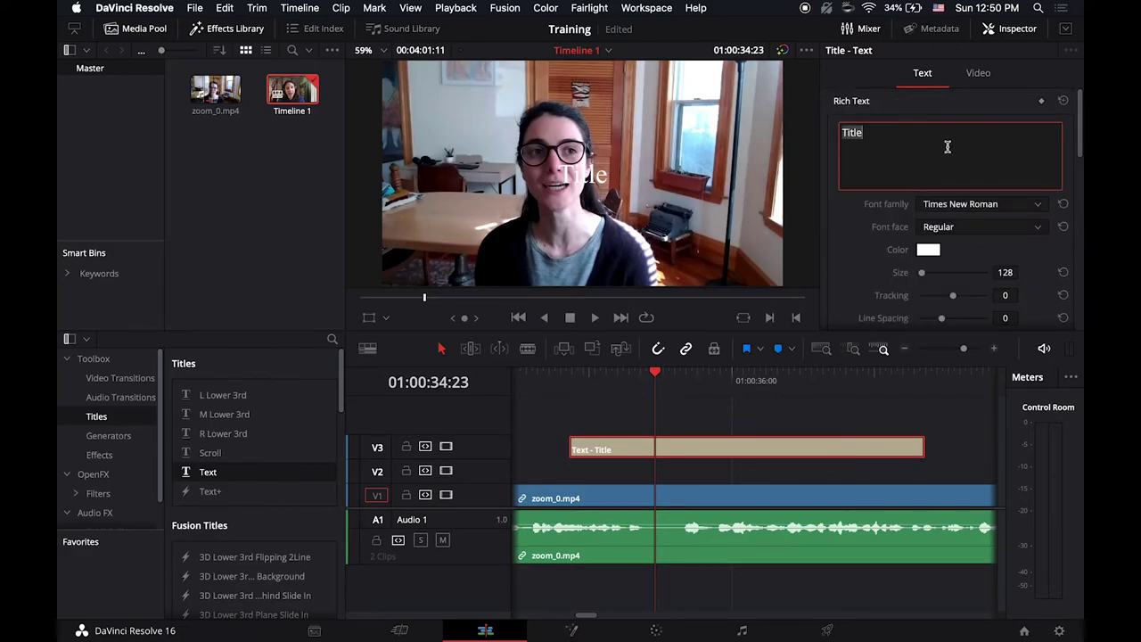
{"action": "type", "text": "This is"}
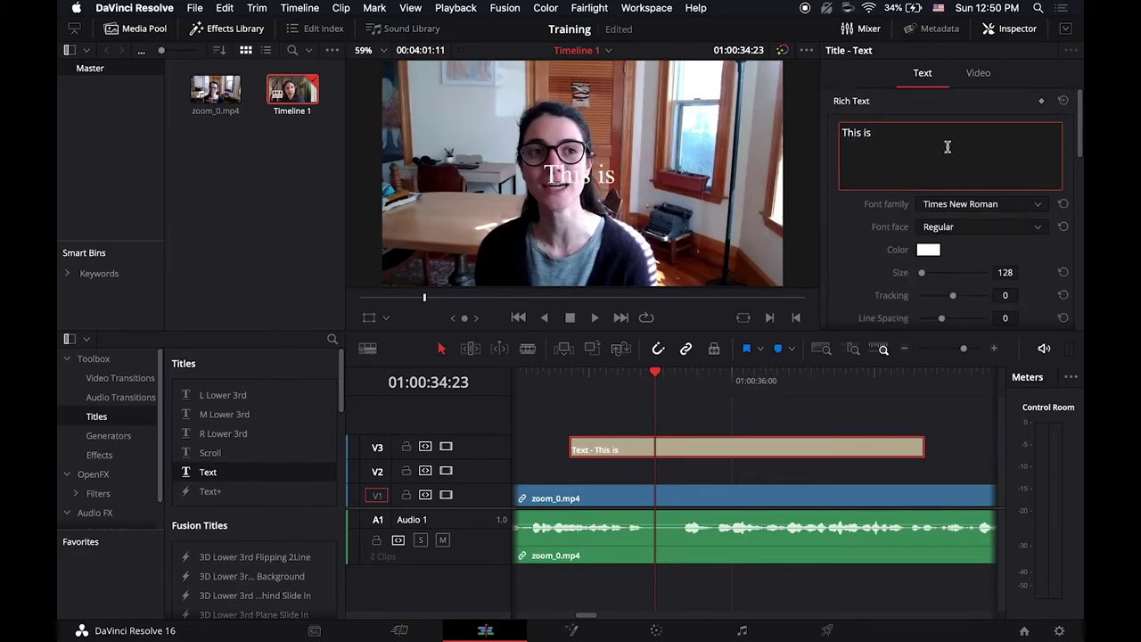
{"action": "type", "text": " Text"}
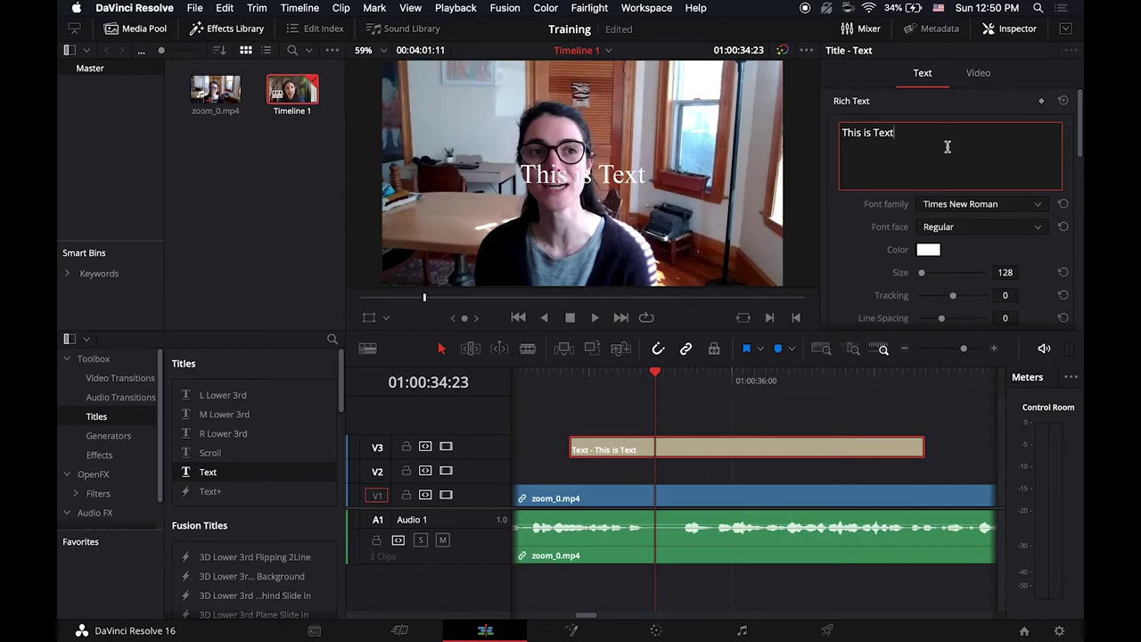
Check the title's transform settings, then add a Solid Color generator on V2 beneath it.
{"action": "left_click", "coordinate": [971, 70]}
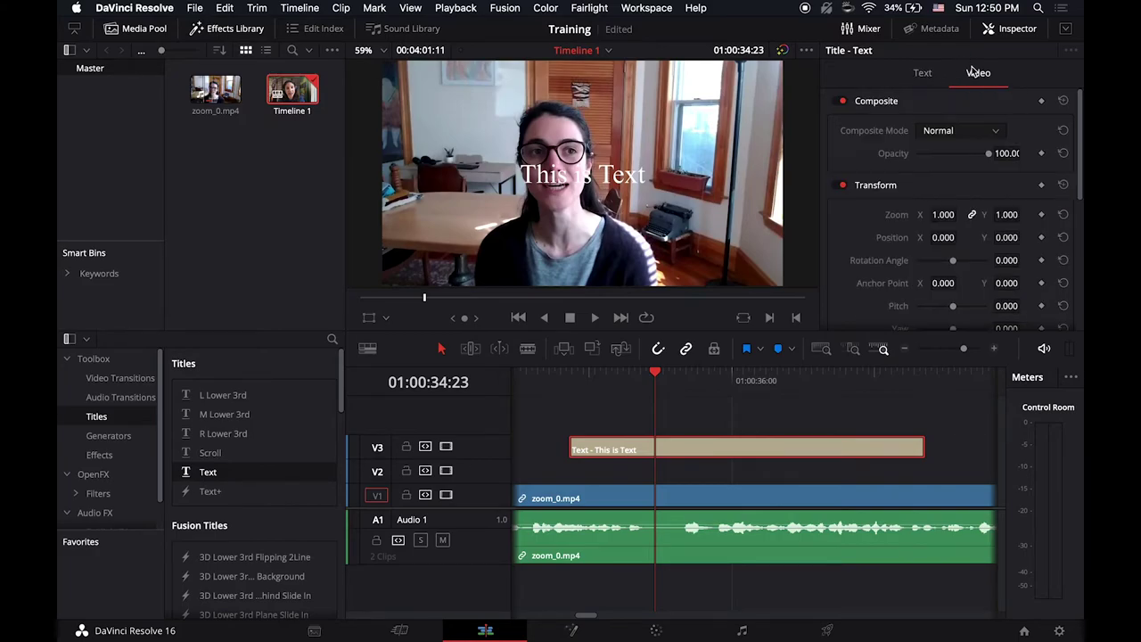
{"action": "left_click", "coordinate": [934, 79]}
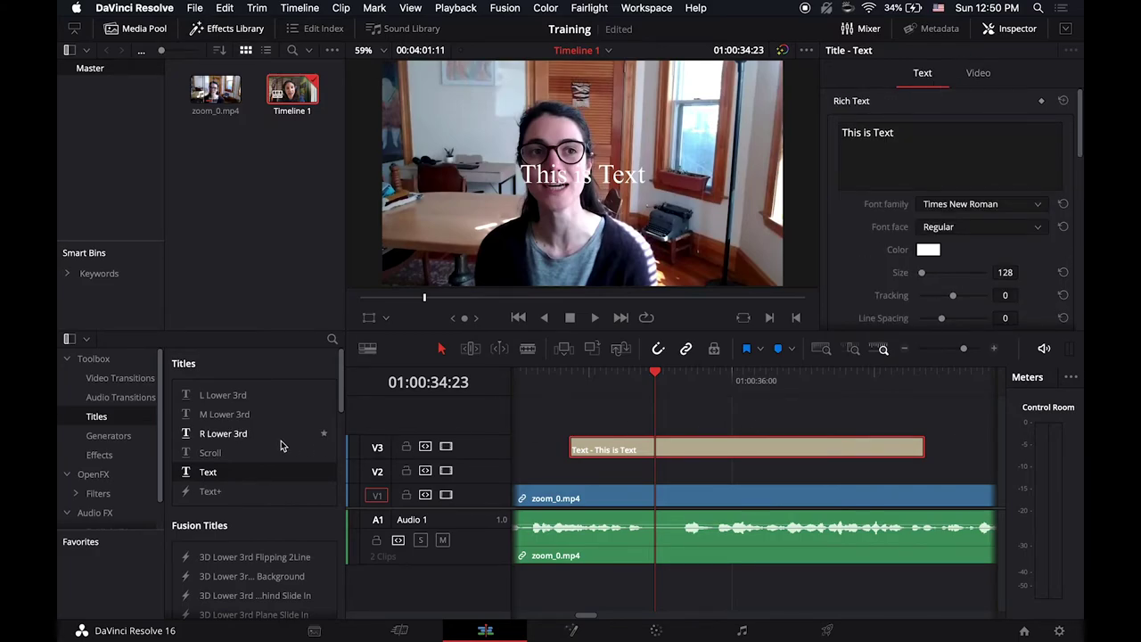
{"action": "left_click", "coordinate": [118, 437]}
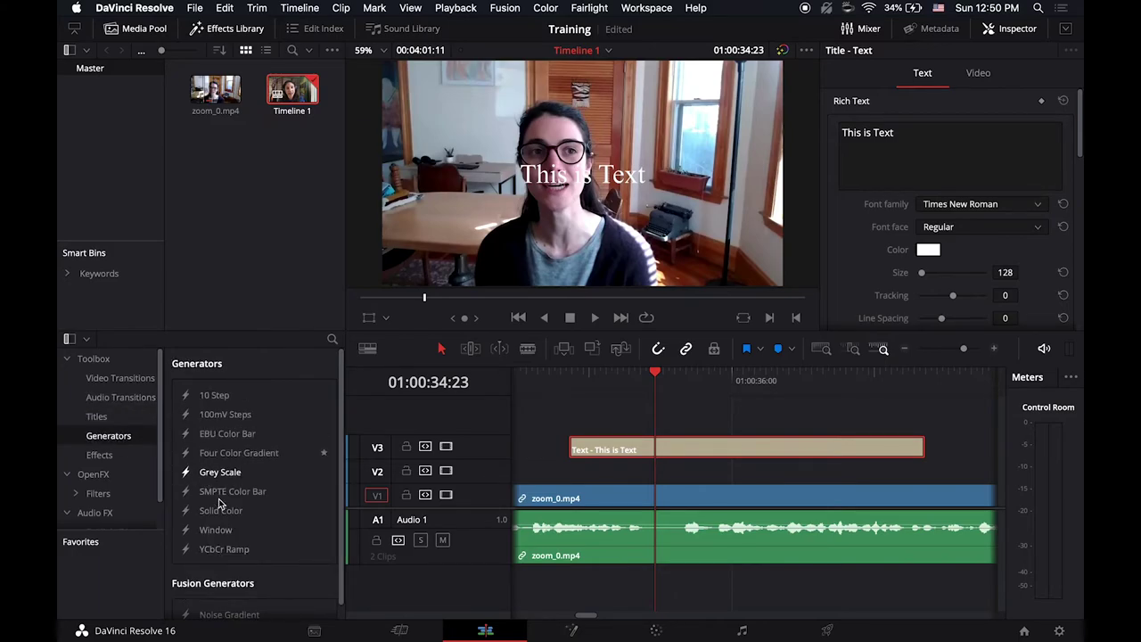
{"action": "left_click_drag", "start_coordinate": [209, 511], "coordinate": [575, 473]}
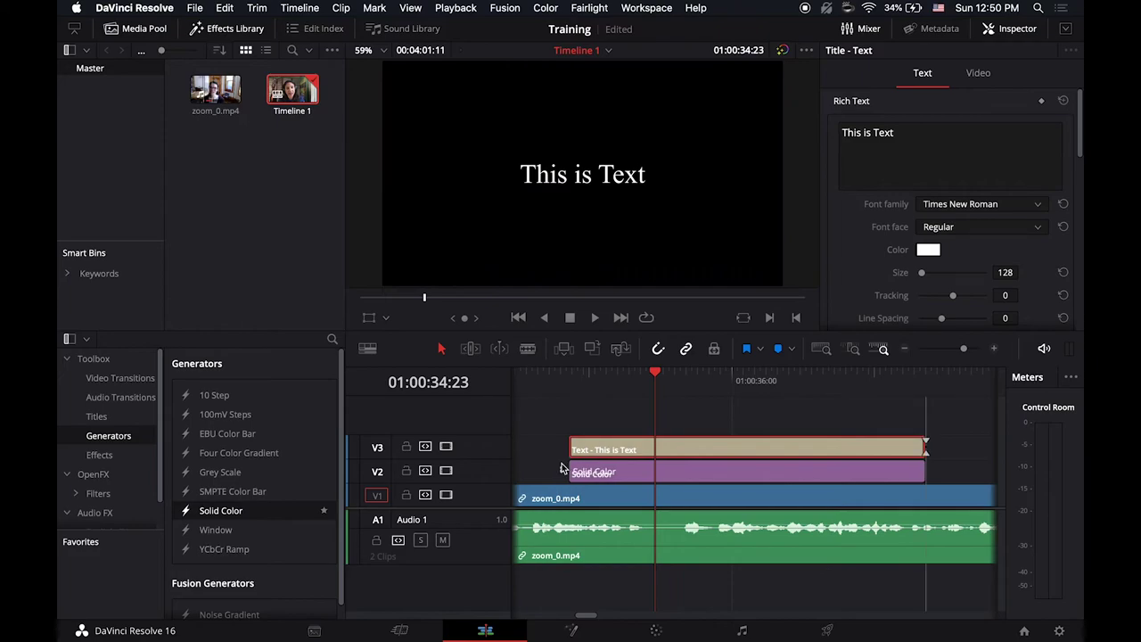
Crop the Solid Color into a soft band: Top 545.40, Bottom 523.80, Softness 40.590.
{"action": "left_click", "coordinate": [704, 482]}
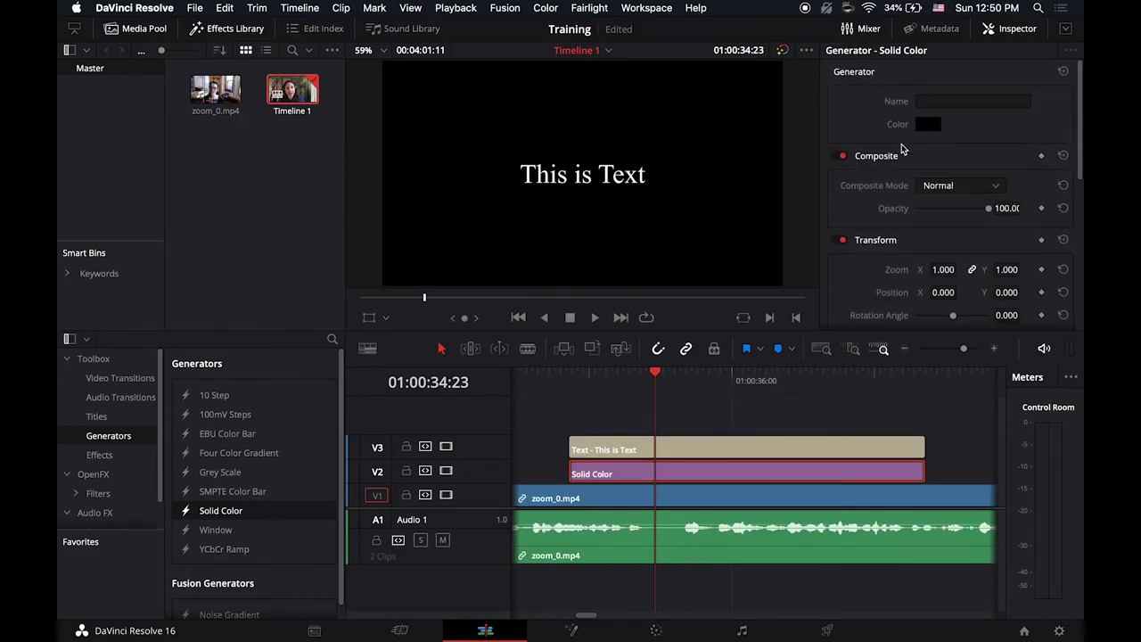
{"action": "scroll", "coordinate": [957, 165], "scroll_direction": "down", "scroll_amount": 10}
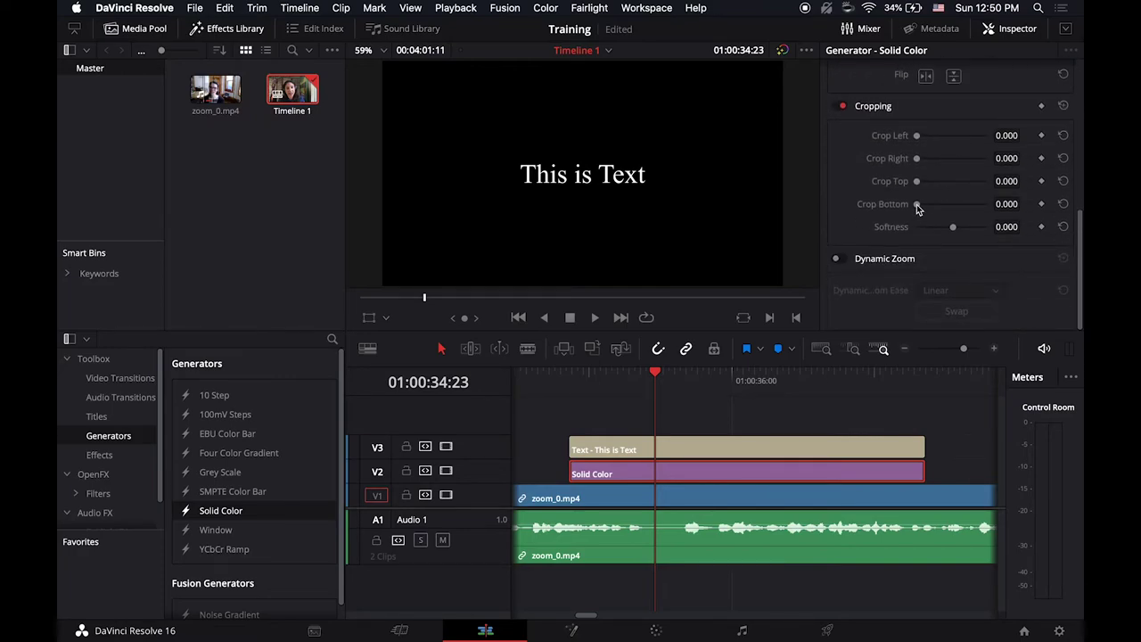
{"action": "left_click_drag", "start_coordinate": [916, 181], "coordinate": [946, 181]}
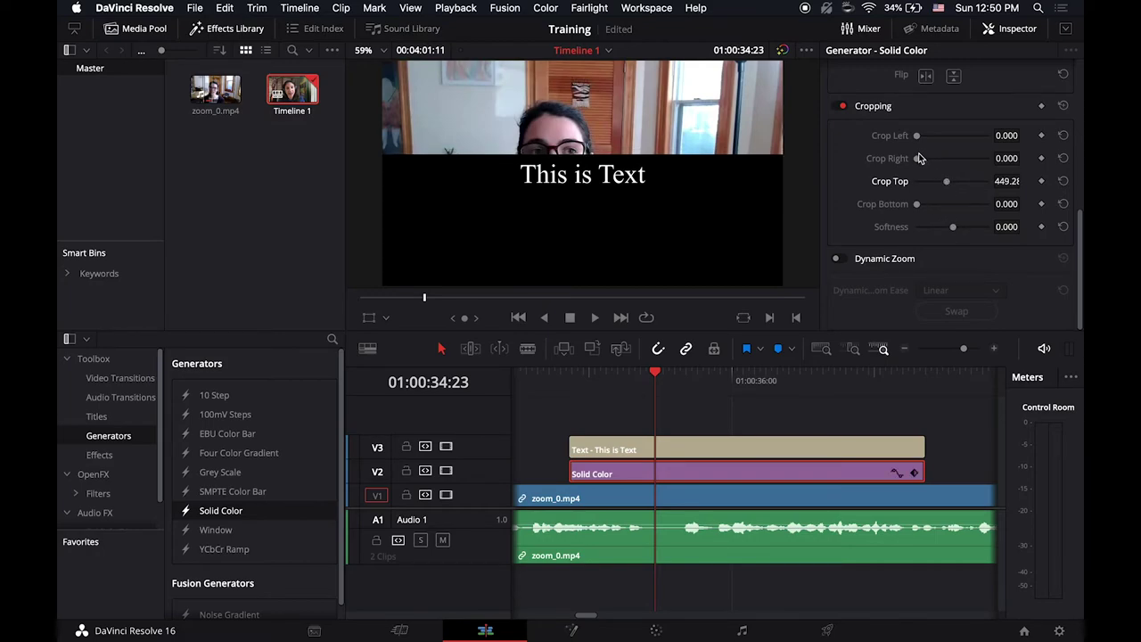
{"action": "left_click_drag", "start_coordinate": [918, 204], "coordinate": [947, 204]}
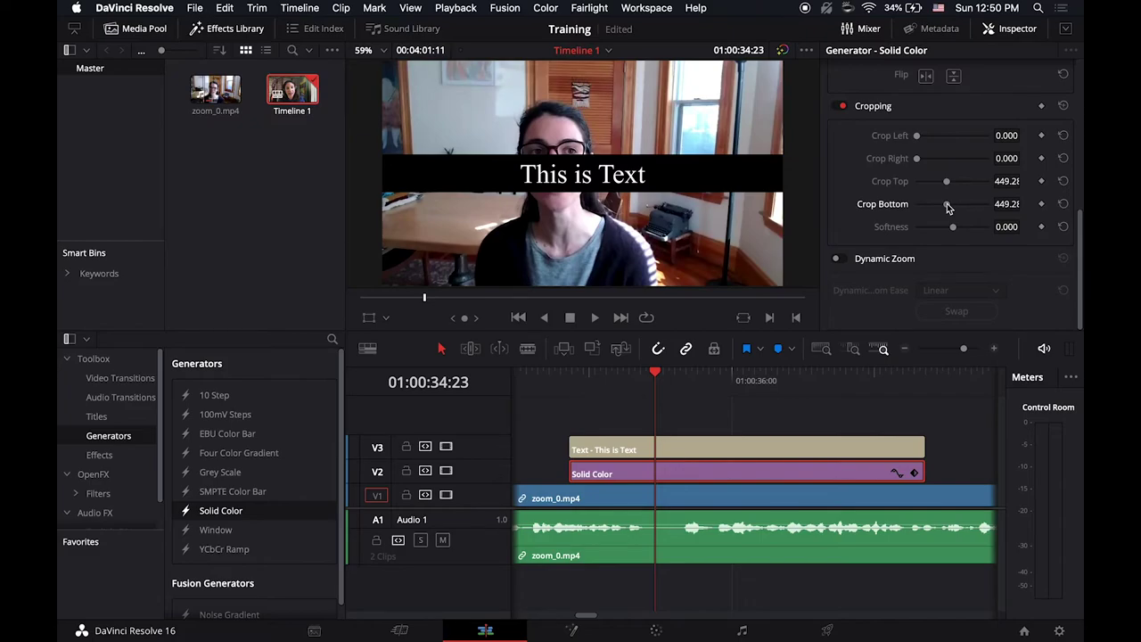
{"action": "left_click_drag", "start_coordinate": [954, 229], "coordinate": [969, 229]}
{"action": "left_click_drag", "start_coordinate": [947, 182], "coordinate": [951, 207]}
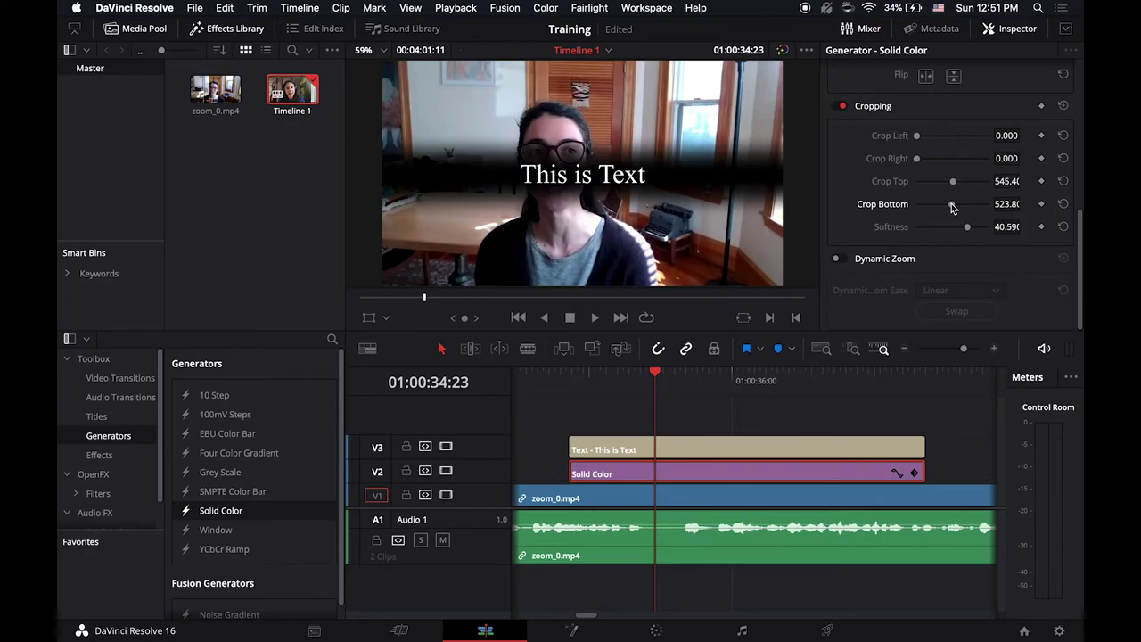
{"action": "scroll", "coordinate": [922, 240], "scroll_direction": "up", "scroll_amount": 5}
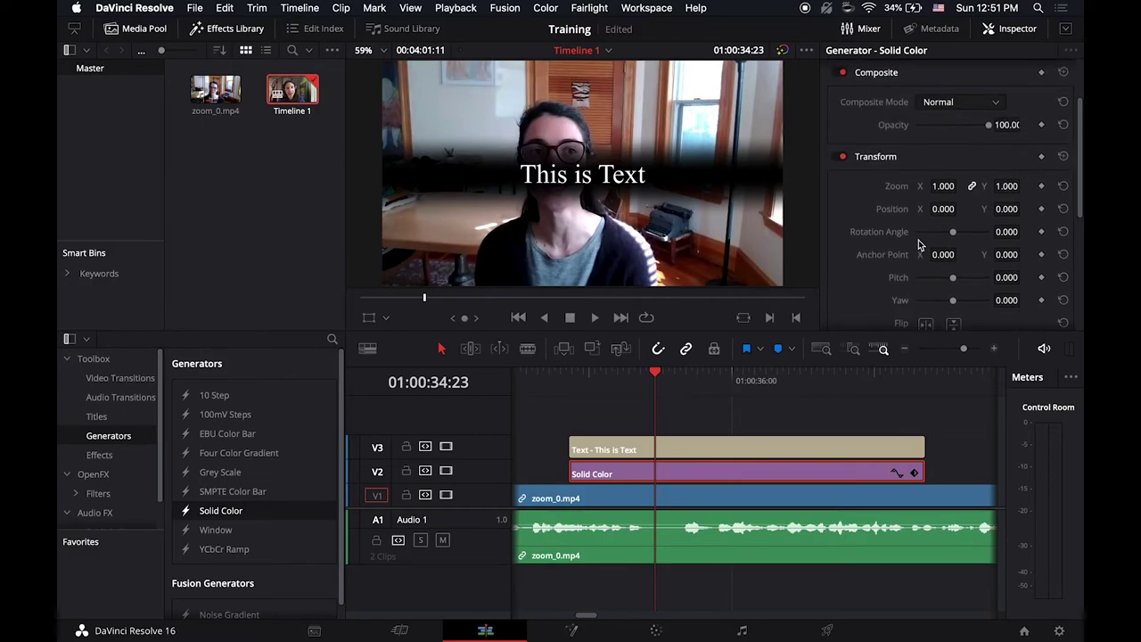
Shift the black band lower in the frame and select the This is Text title.
{"action": "left_click_drag", "start_coordinate": [941, 196], "coordinate": [1010, 196]}
{"action": "left_click", "coordinate": [751, 449]}
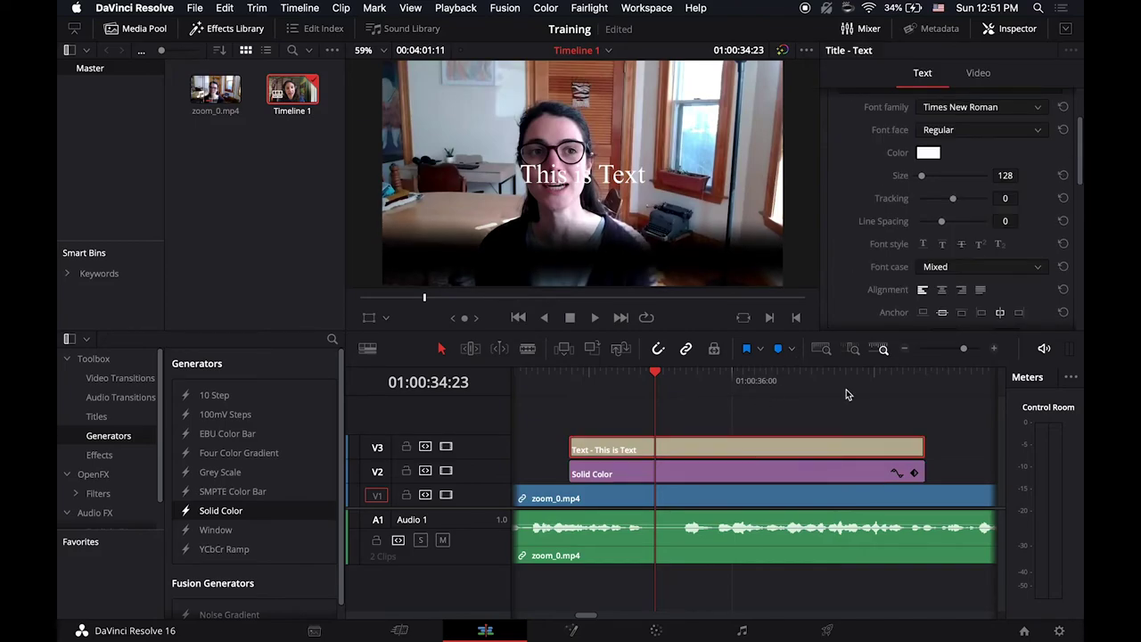
{"action": "scroll", "coordinate": [938, 205], "scroll_direction": "up", "scroll_amount": 2}
{"action": "scroll", "coordinate": [936, 205], "scroll_direction": "down", "scroll_amount": 10}
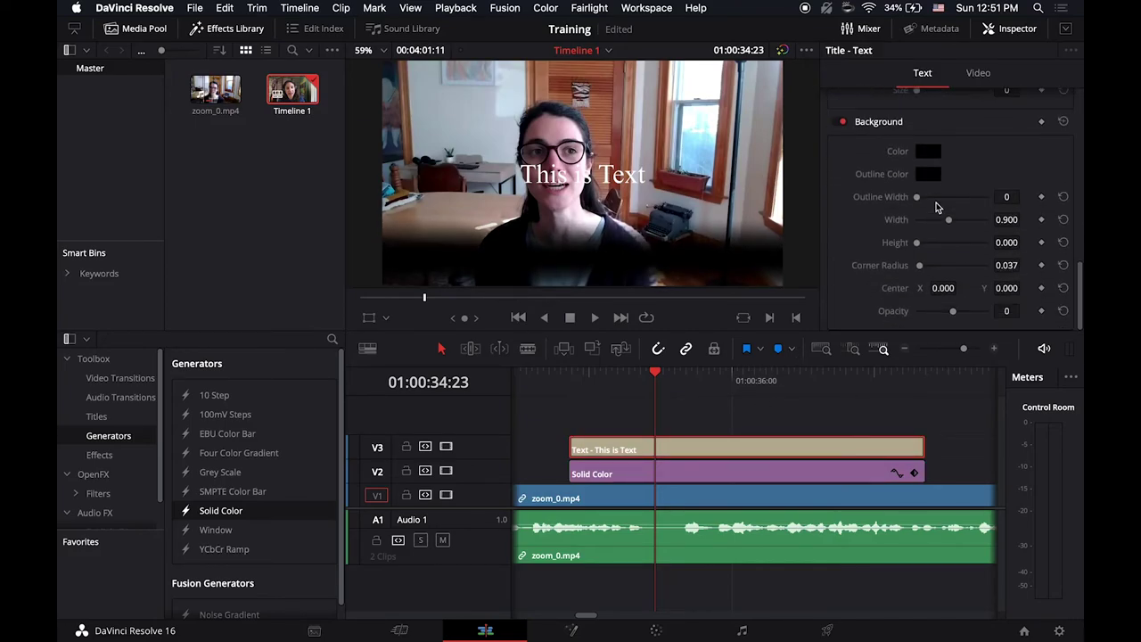
{"action": "scroll", "coordinate": [936, 206], "scroll_direction": "up", "scroll_amount": 8}
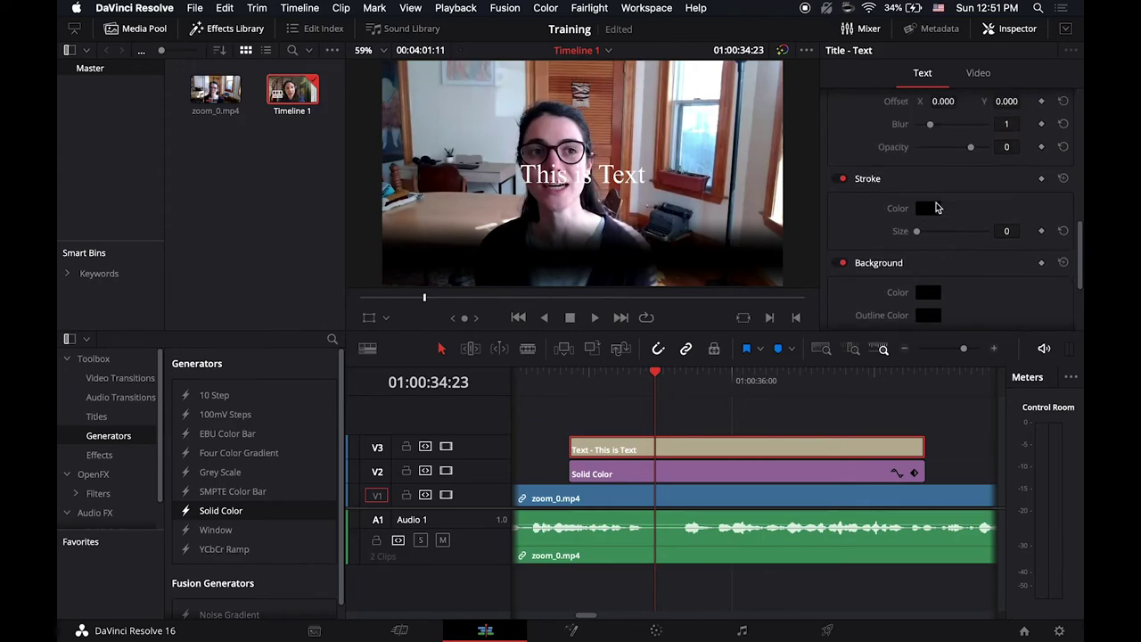
Resize and lower the This is Text title, then open the interview clip on the Color page.
{"action": "left_click", "coordinate": [979, 78]}
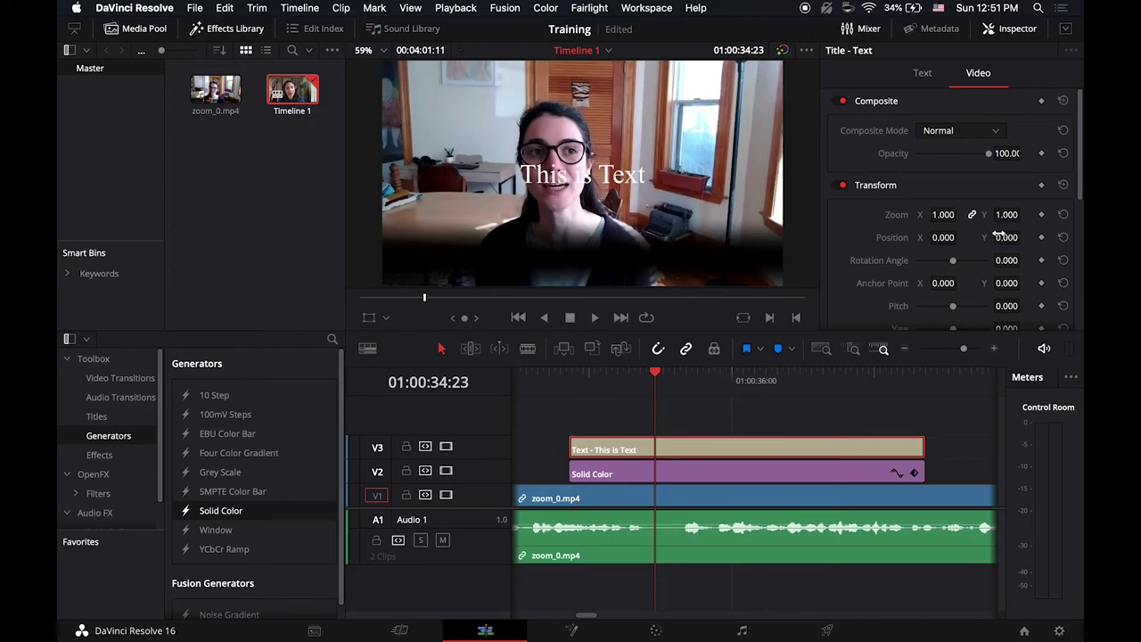
{"action": "left_click_drag", "start_coordinate": [1005, 214], "coordinate": [1007, 242]}
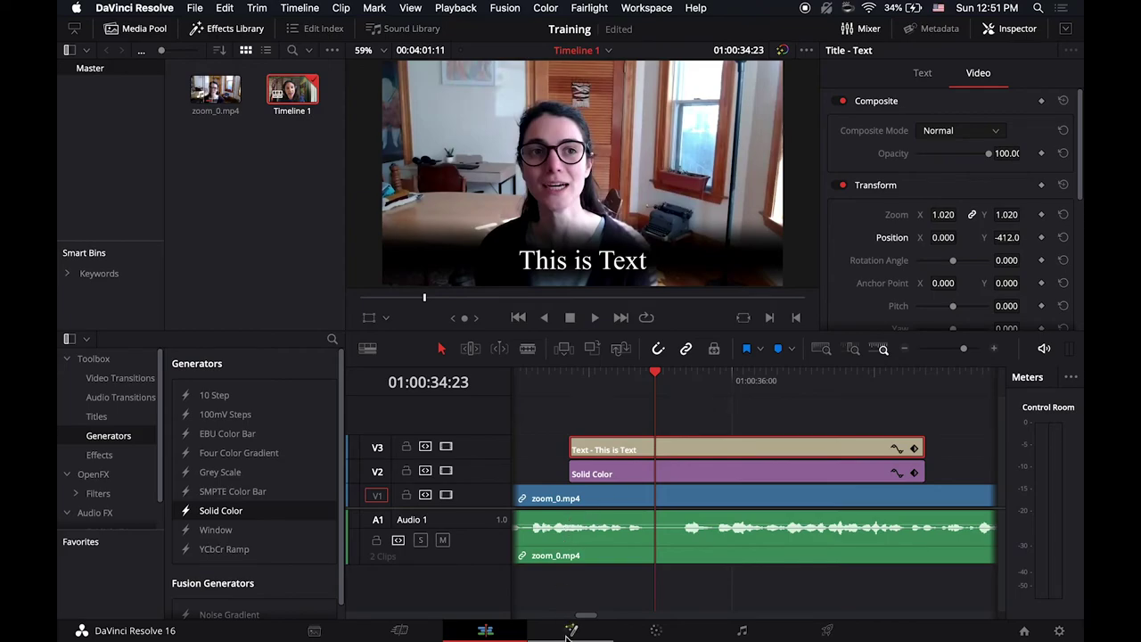
{"action": "left_click", "coordinate": [613, 504]}
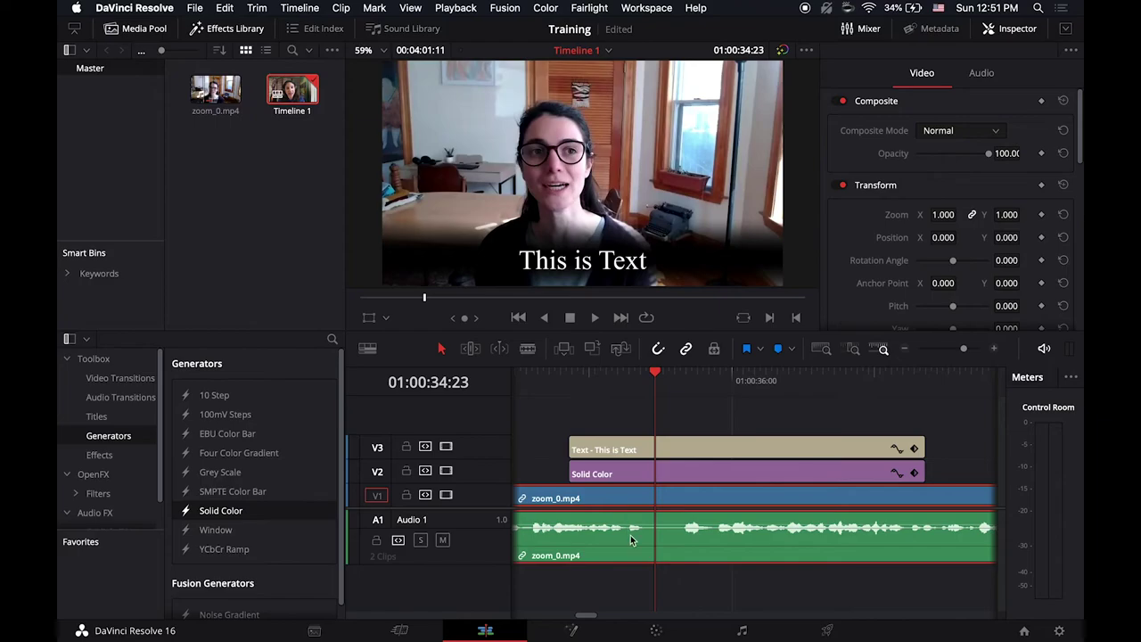
{"action": "left_click", "coordinate": [656, 630]}
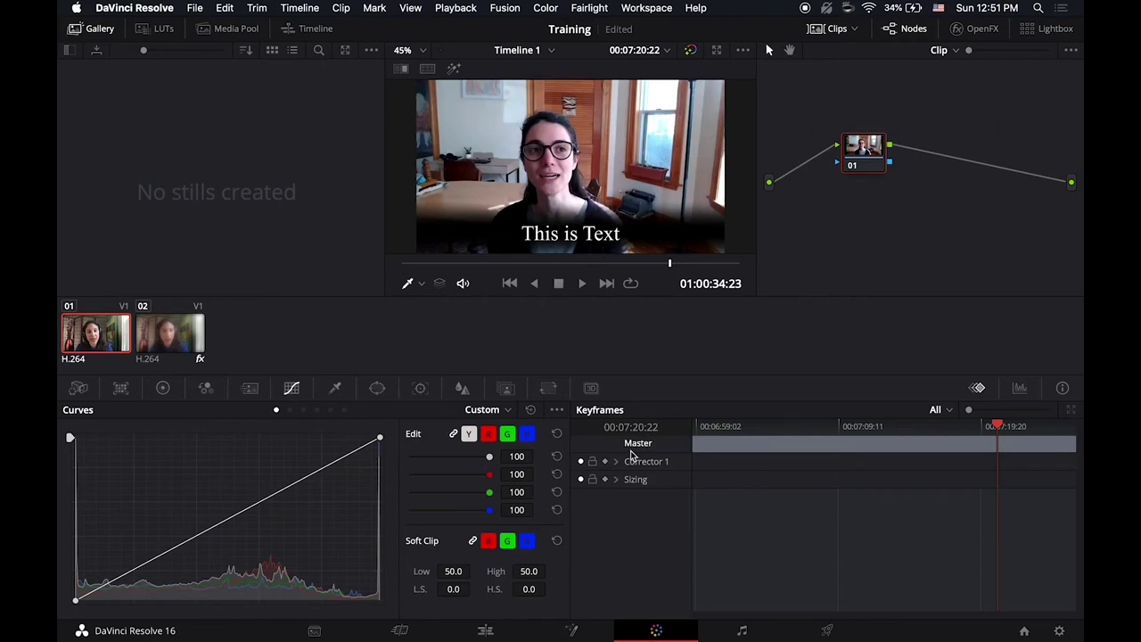
Show the RGB parade and pull the red curve down.
{"action": "left_click", "coordinate": [489, 435]}
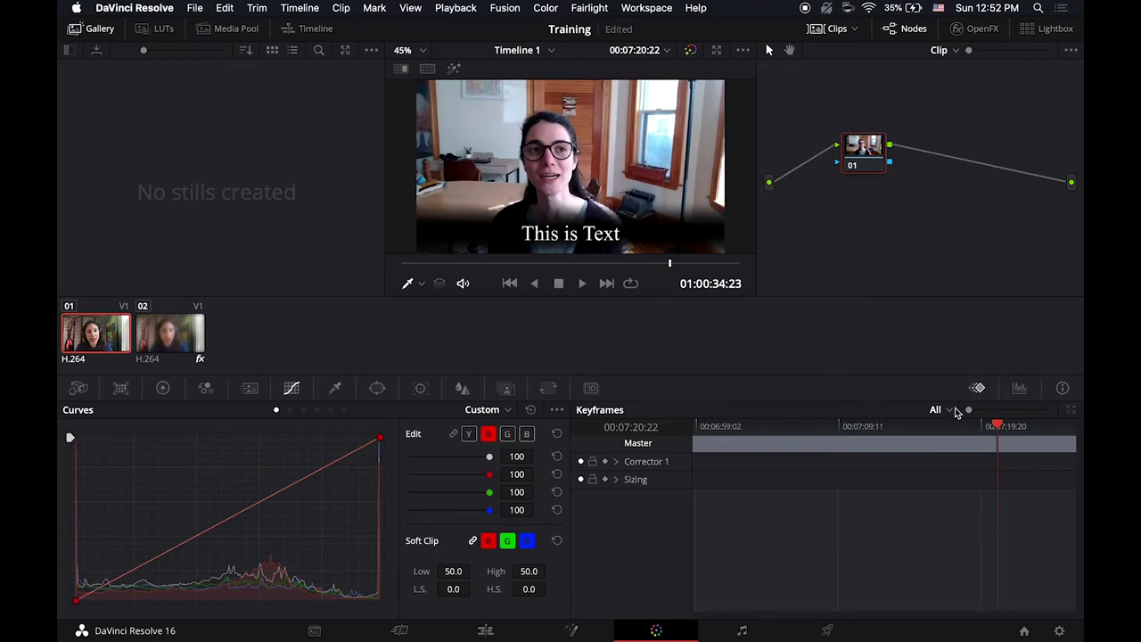
{"action": "left_click", "coordinate": [1020, 392]}
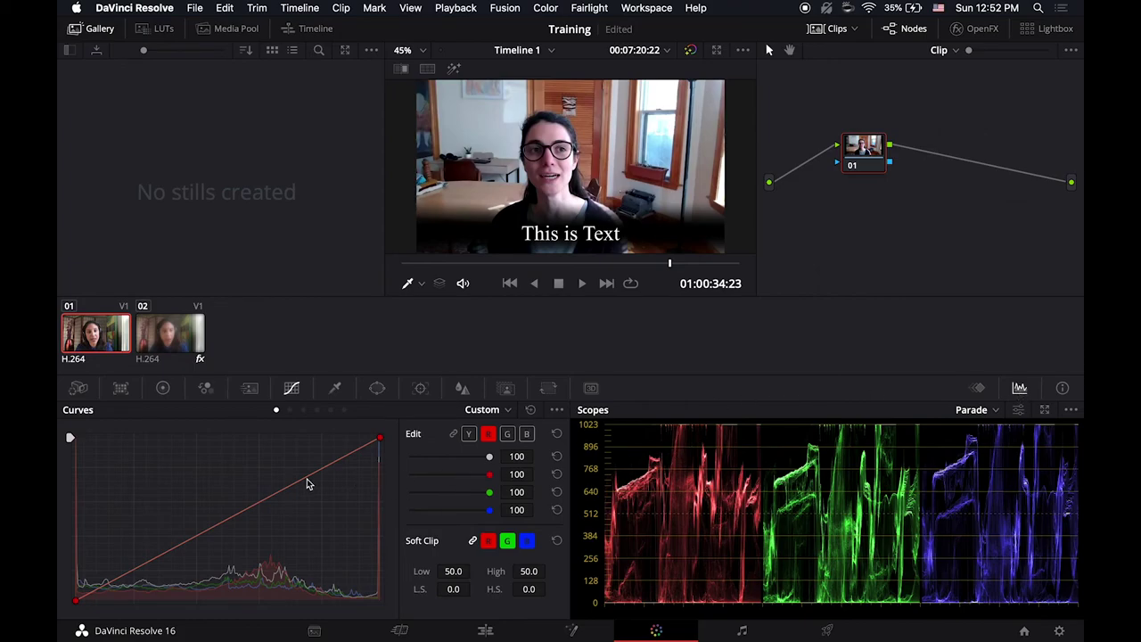
{"action": "left_click_drag", "start_coordinate": [308, 482], "coordinate": [316, 523]}
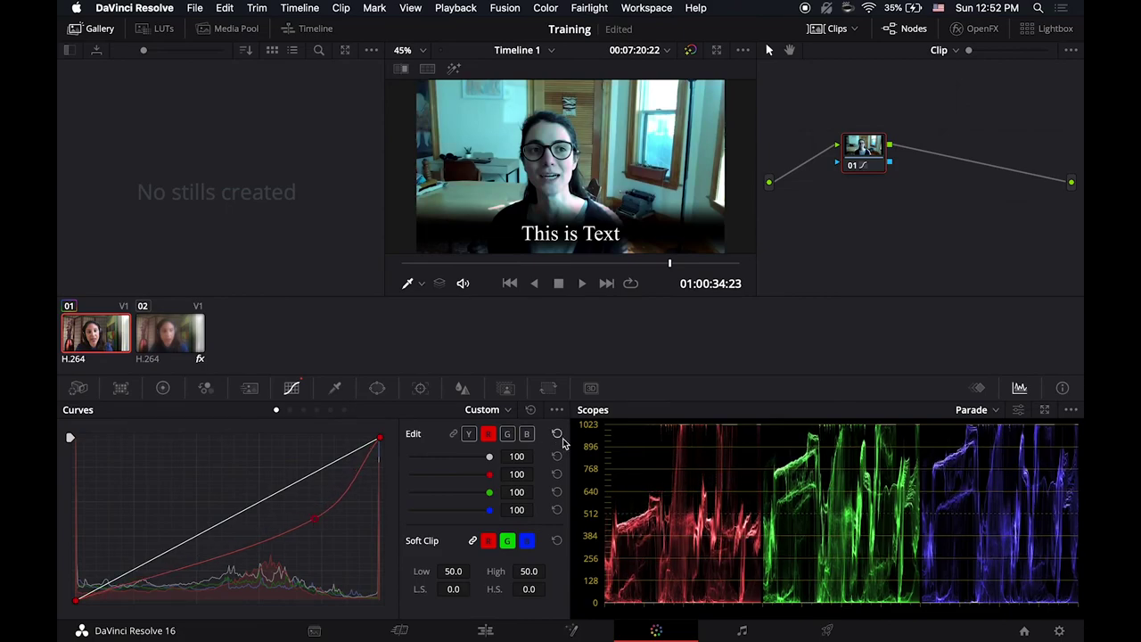
Lift the green and blue curves for a teal look, then go back to Edit.
{"action": "left_click", "coordinate": [509, 437]}
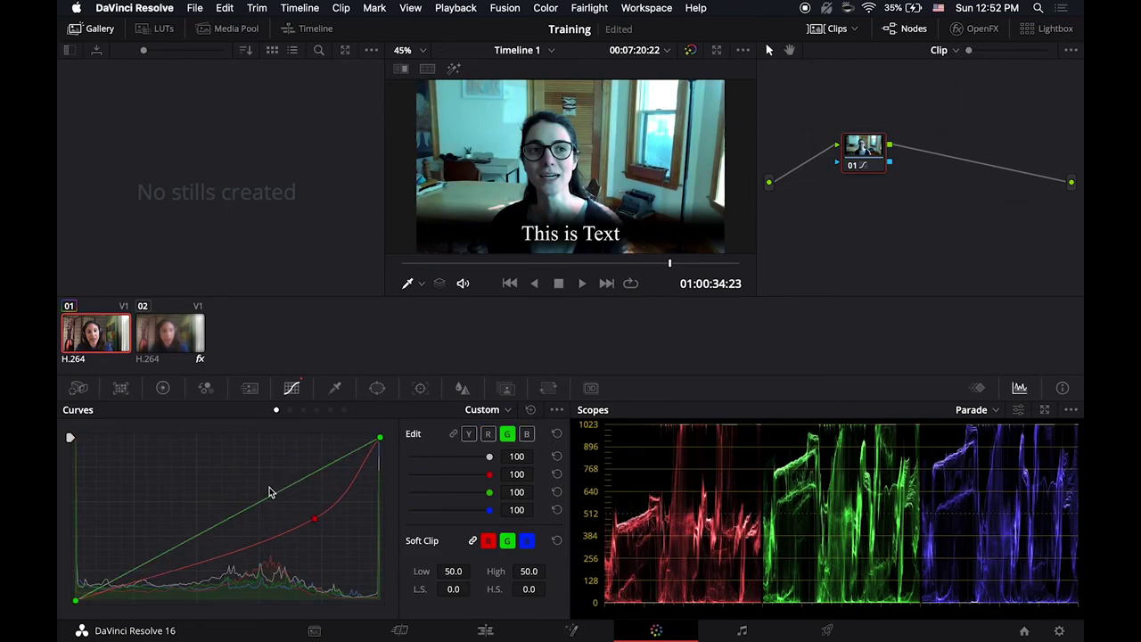
{"action": "left_click", "coordinate": [181, 543]}
{"action": "left_click_drag", "start_coordinate": [181, 543], "coordinate": [113, 474]}
{"action": "left_click", "coordinate": [527, 435]}
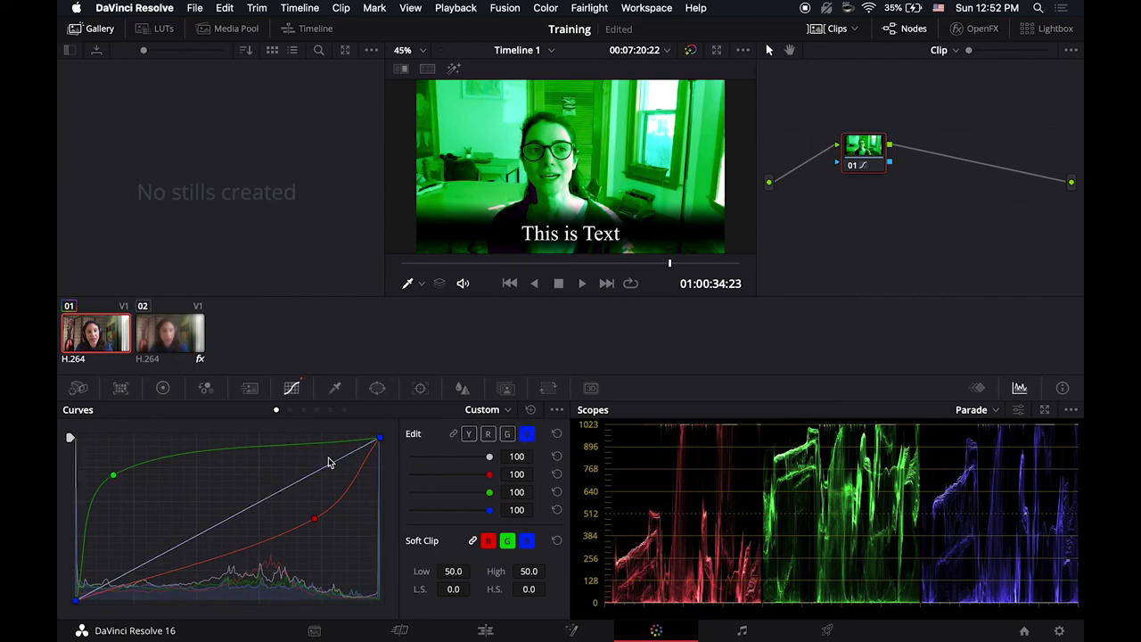
{"action": "left_click_drag", "start_coordinate": [339, 476], "coordinate": [181, 443]}
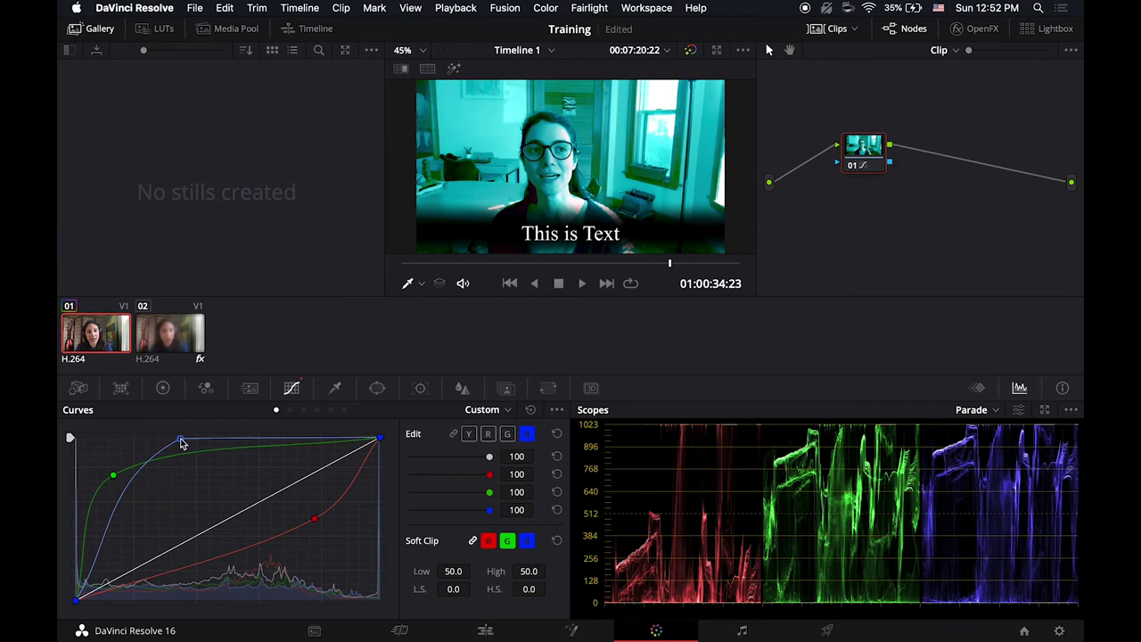
{"action": "left_click", "coordinate": [483, 630]}
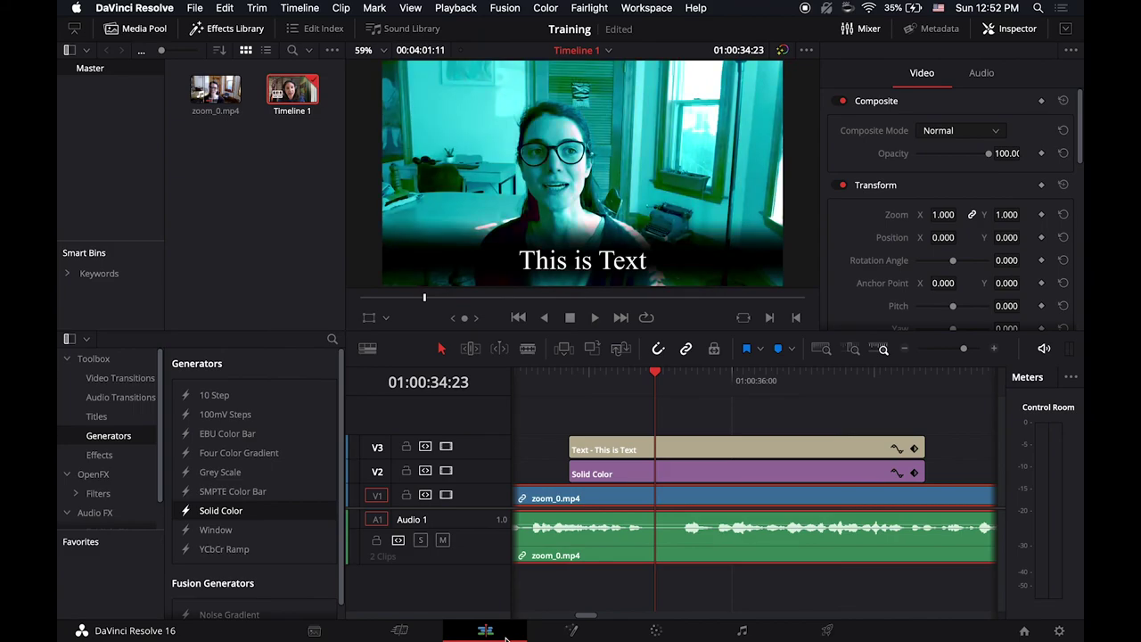
{"action": "left_click", "coordinate": [976, 410]}
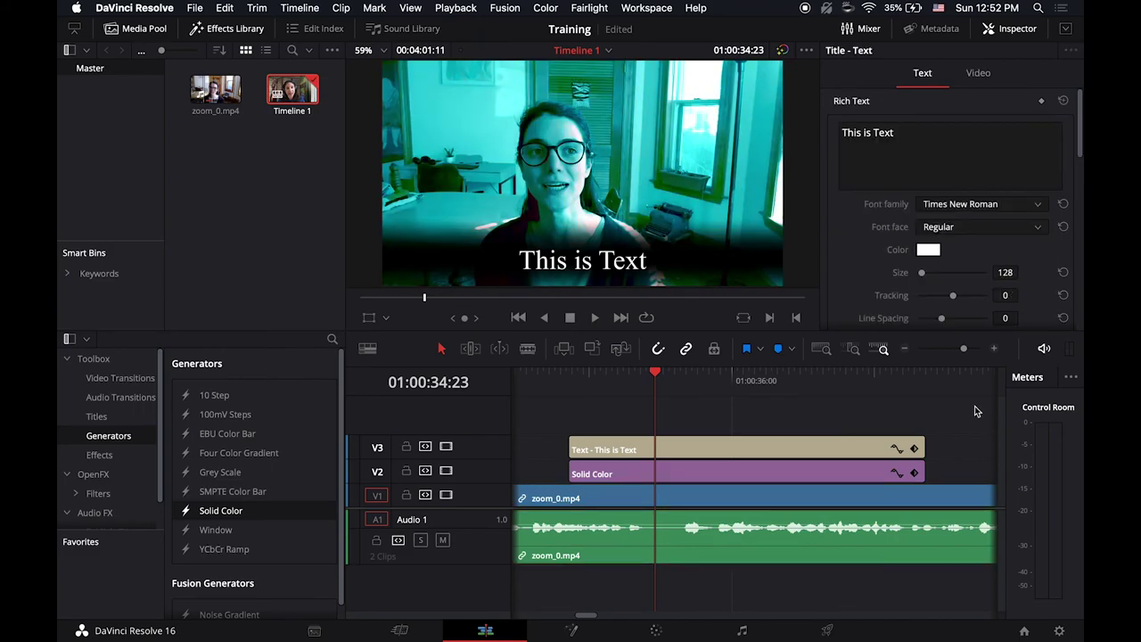